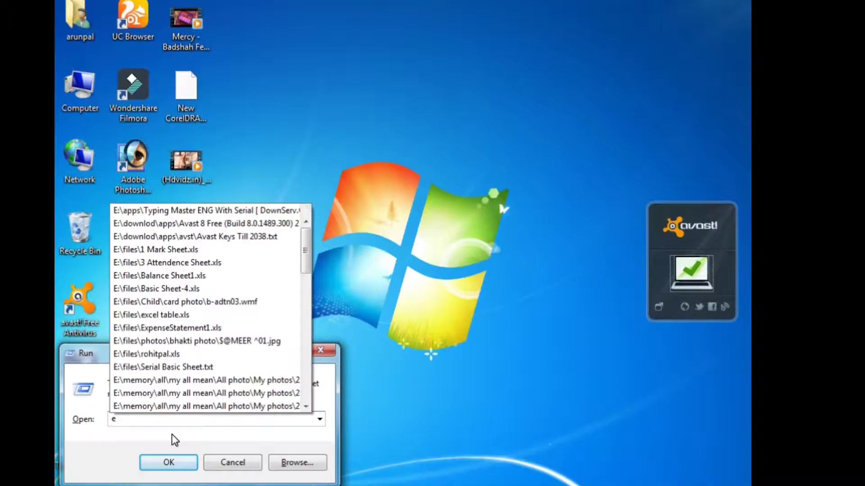
Launch Excel 2003 by running 'excel' from the Run dialog.
{"action": "type", "text": "ex"}
{"action": "left_click", "coordinate": [172, 434]}
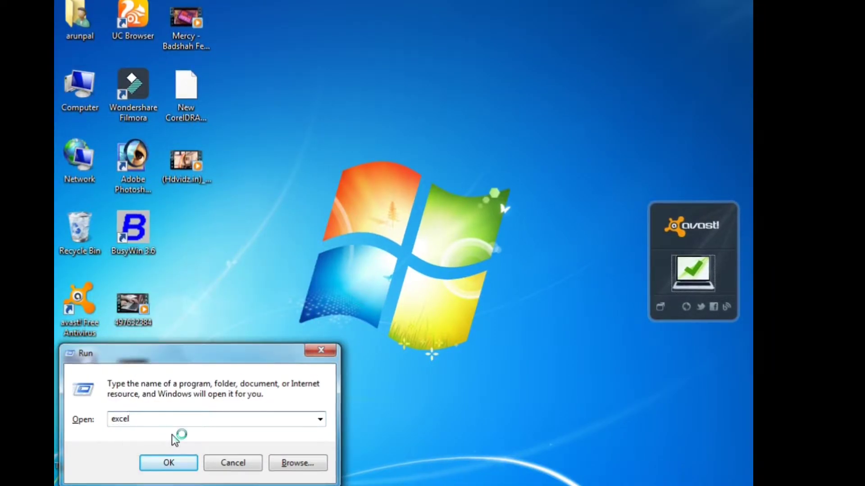
{"action": "key", "text": "Return"}
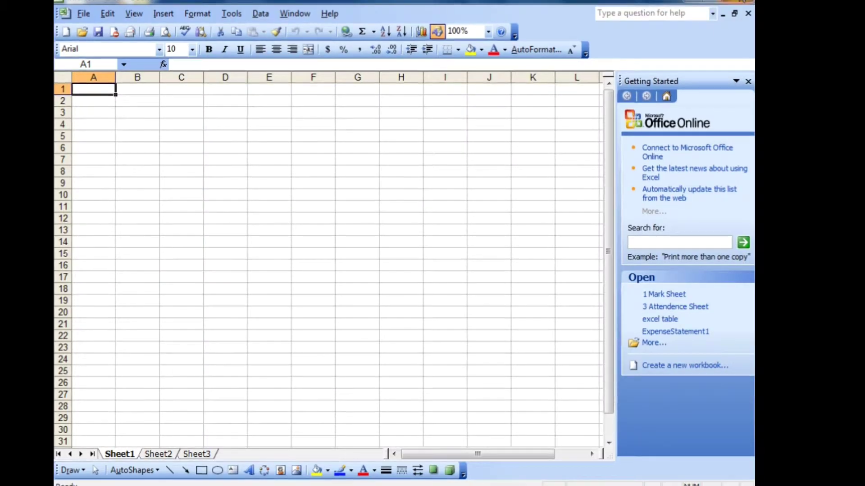
Clear the old NEW MARKSHEET table's contents from rows 13 to 25.
{"action": "key", "text": "alt+F4"}
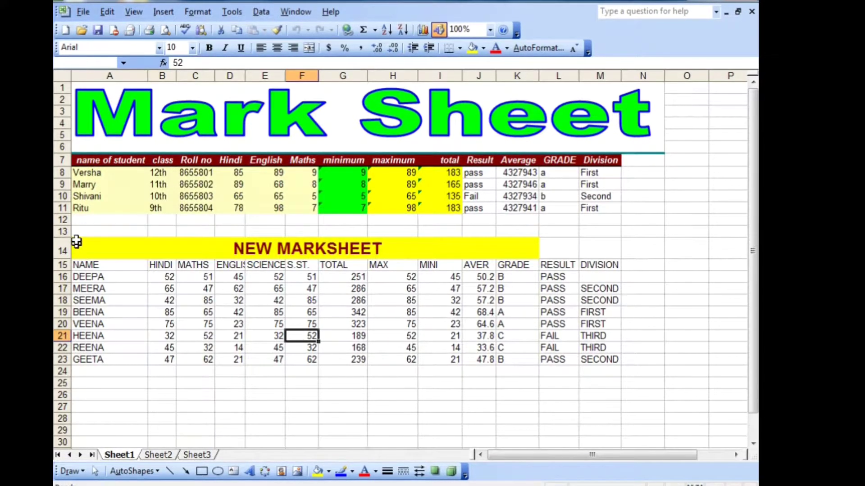
{"action": "left_click_drag", "start_coordinate": [79, 232], "coordinate": [518, 277]}
{"action": "left_click_drag", "start_coordinate": [318, 331], "coordinate": [618, 386]}
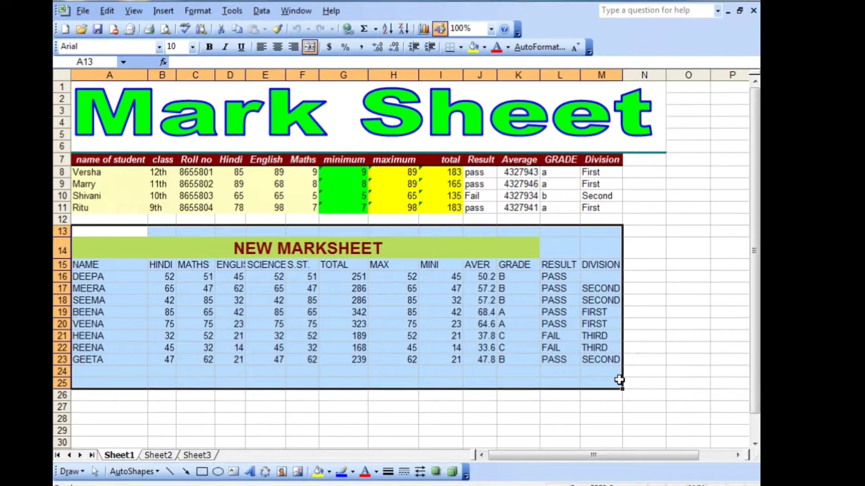
{"action": "key", "text": "Delete"}
{"action": "left_click", "coordinate": [603, 431]}
Hide row 14 through the row format options.
{"action": "left_click", "coordinate": [457, 248]}
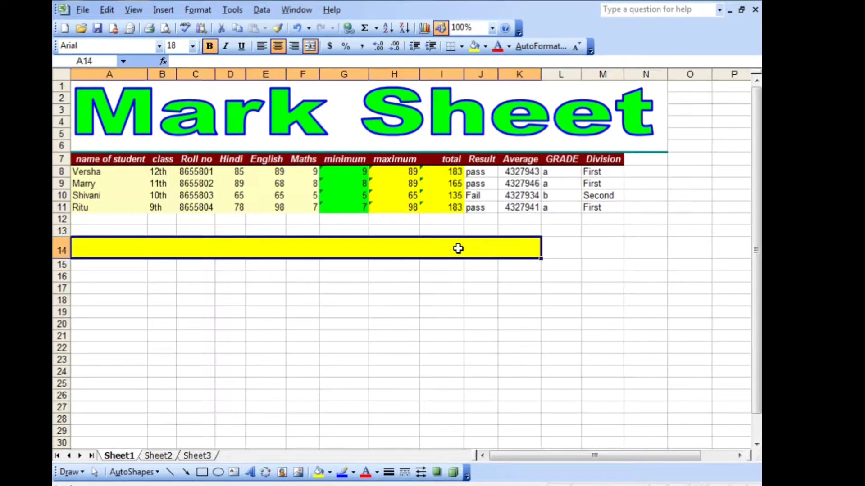
{"action": "left_click", "coordinate": [199, 9]}
{"action": "mouse_move", "coordinate": [211, 41]}
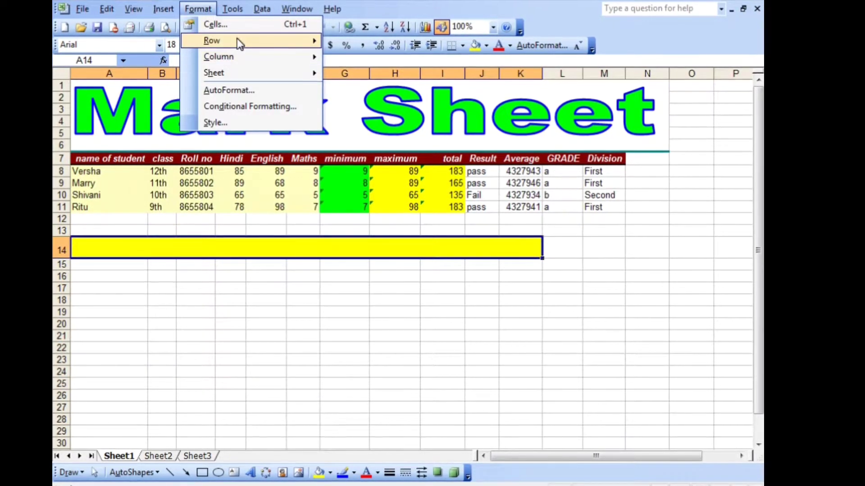
{"action": "left_click", "coordinate": [355, 74]}
Merge A13:K17 into a single blank title cell.
{"action": "left_click", "coordinate": [303, 266]}
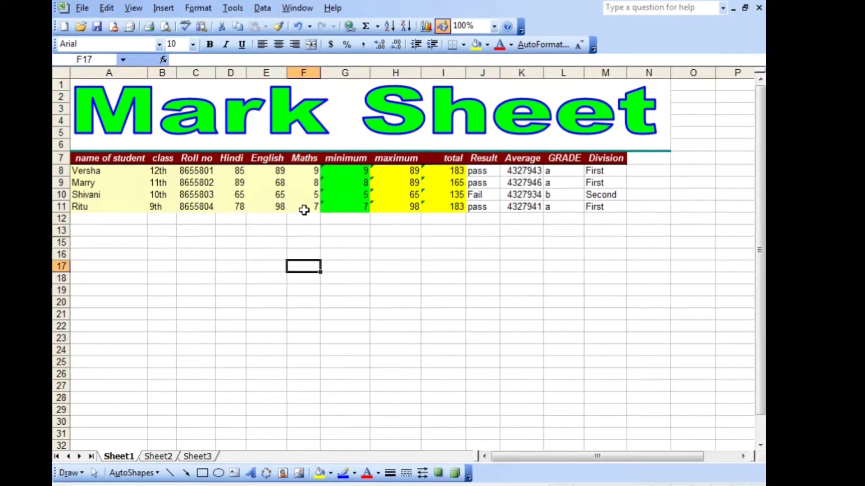
{"action": "left_click_drag", "start_coordinate": [108, 230], "coordinate": [523, 266]}
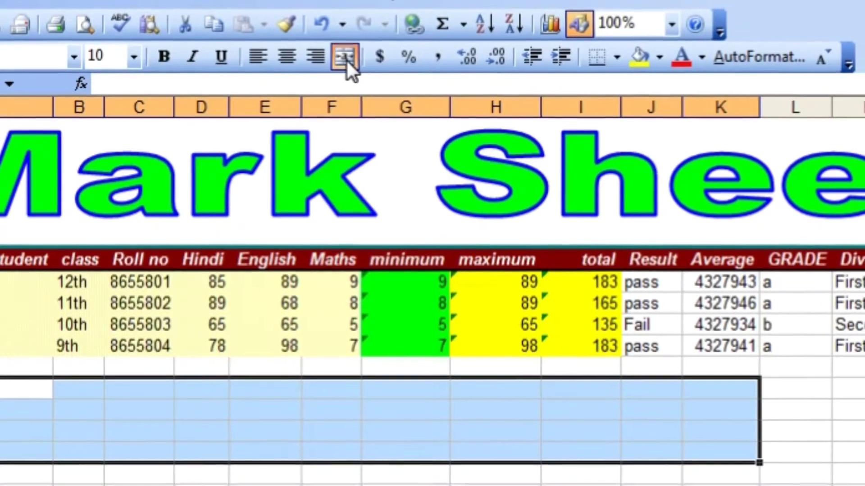
{"action": "left_click", "coordinate": [347, 57]}
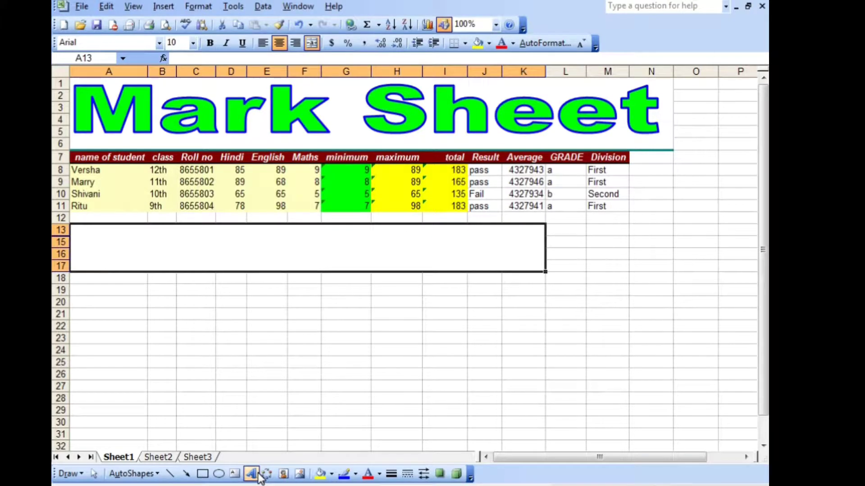
Insert a yellow wavy WordArt reading 'Mark sheet'.
{"action": "left_click", "coordinate": [258, 474]}
{"action": "left_click", "coordinate": [434, 163]}
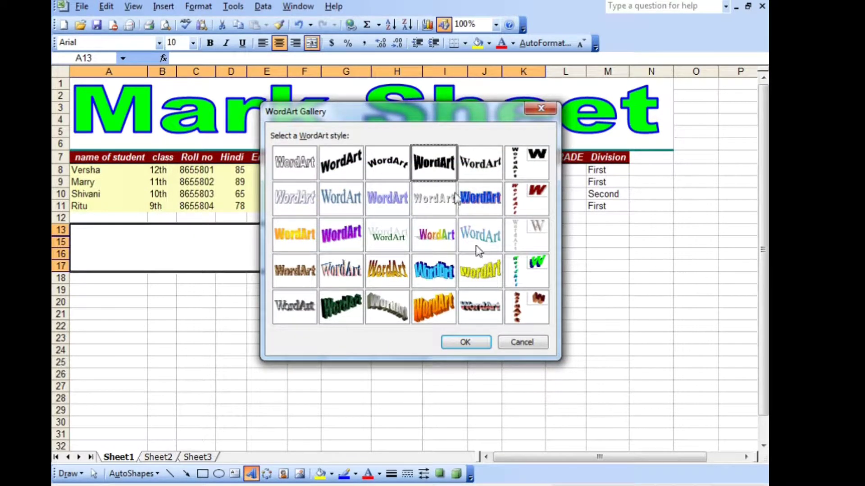
{"action": "left_click", "coordinate": [471, 279]}
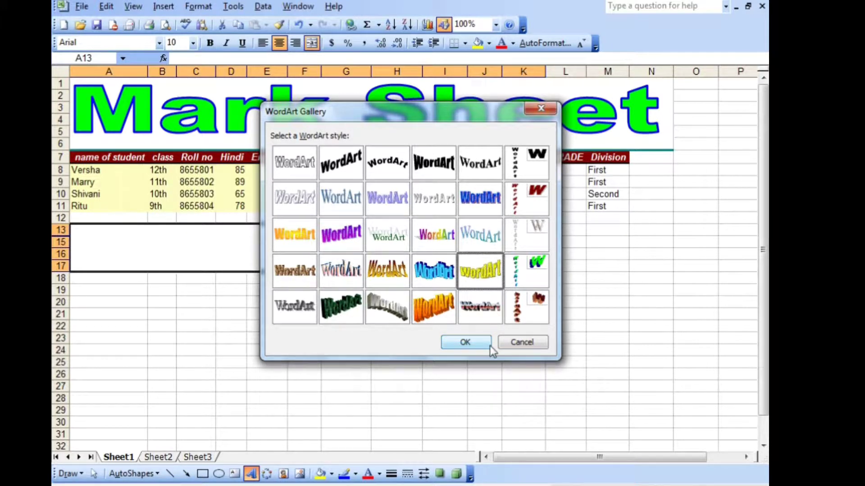
{"action": "left_click", "coordinate": [465, 343]}
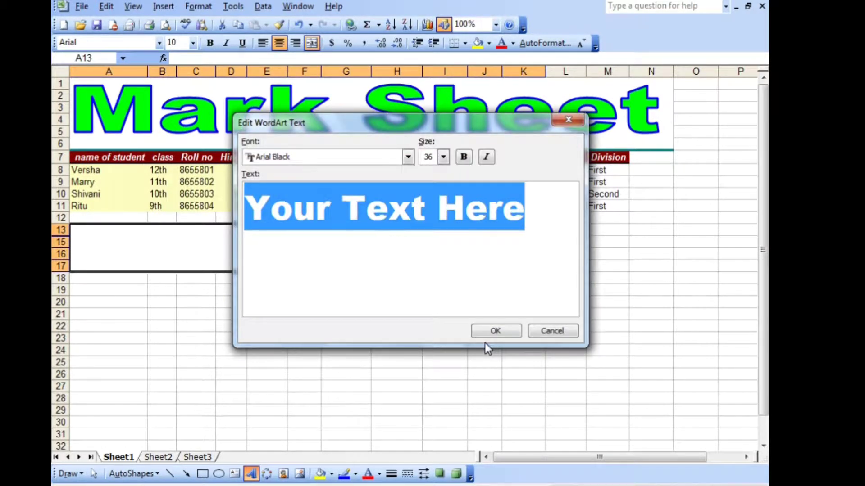
{"action": "type", "text": "ma"}
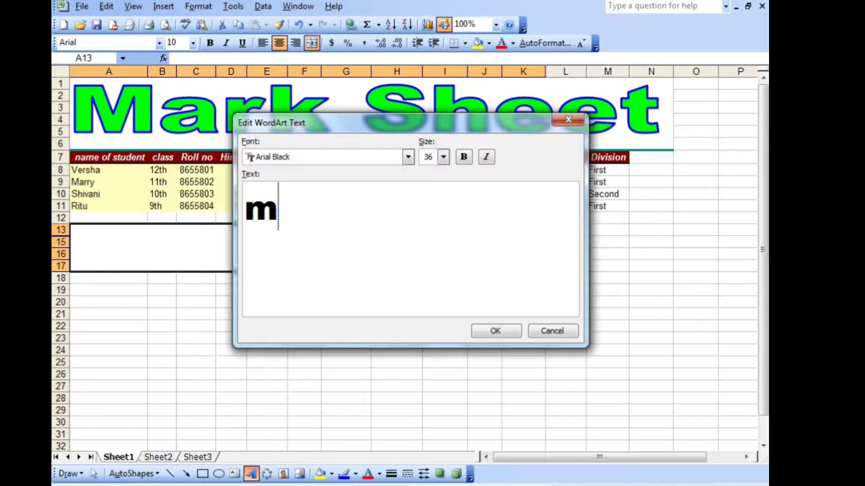
{"action": "key", "text": "BackSpace"}
{"action": "type", "text": "A"}
{"action": "key", "text": "BackSpace"}
{"action": "type", "text": "M"}
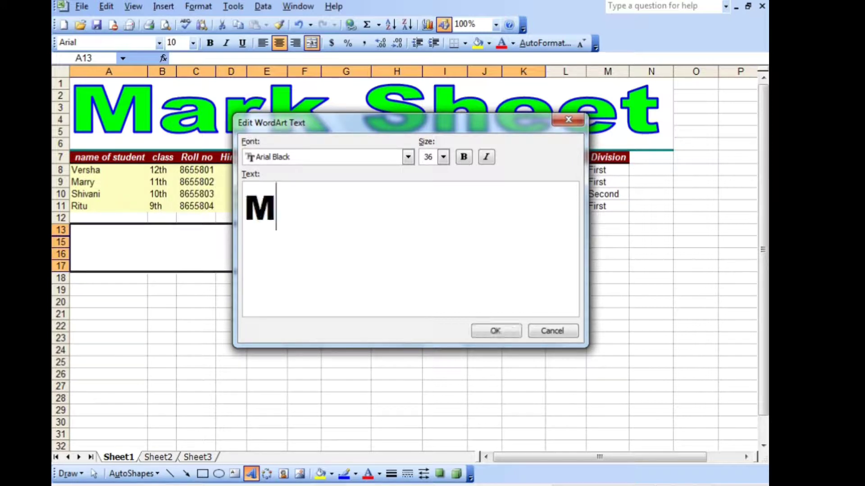
{"action": "type", "text": "heet"}
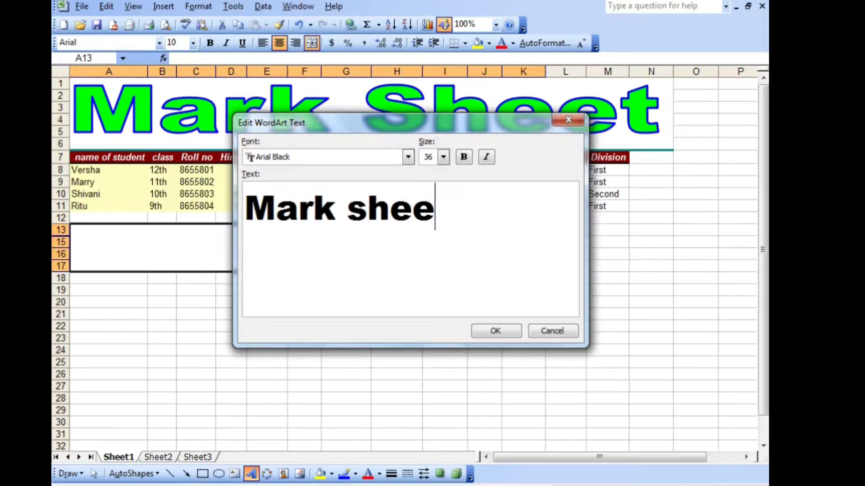
{"action": "left_click", "coordinate": [473, 334]}
Move the WordArt left, stretch it to column K and shorten it to fit rows 13–17.
{"action": "left_click_drag", "start_coordinate": [444, 303], "coordinate": [247, 247]}
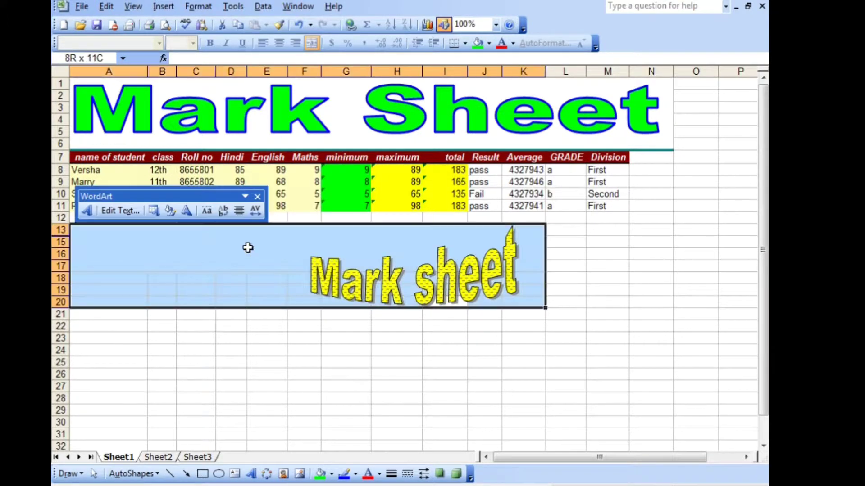
{"action": "left_click", "coordinate": [392, 300]}
{"action": "left_click_drag", "start_coordinate": [306, 255], "coordinate": [126, 251]}
{"action": "left_click", "coordinate": [312, 237]}
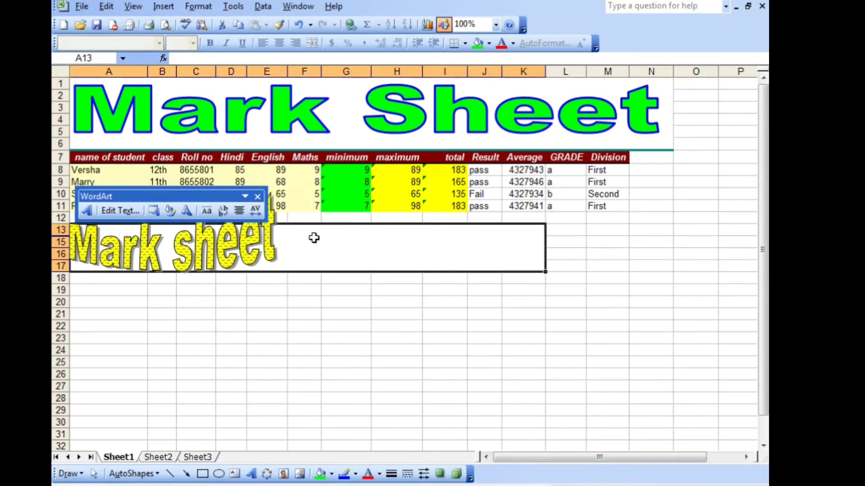
{"action": "left_click", "coordinate": [275, 230]}
{"action": "left_click_drag", "start_coordinate": [275, 231], "coordinate": [525, 231]}
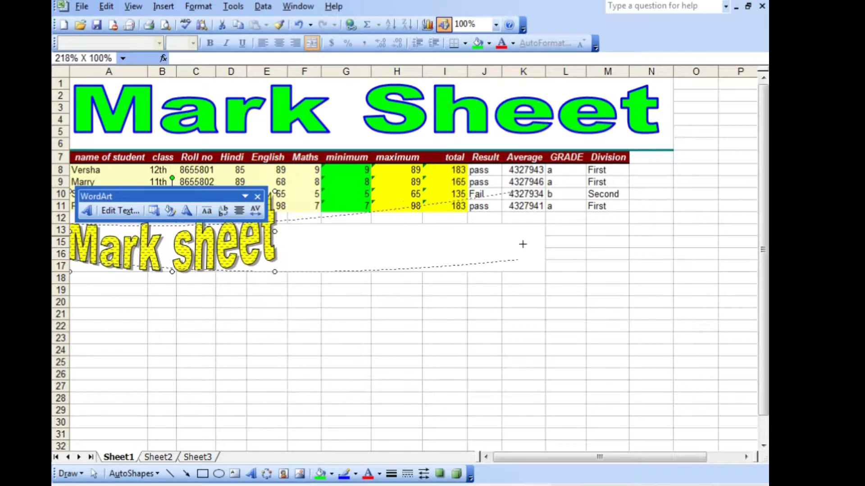
{"action": "left_click", "coordinate": [259, 196]}
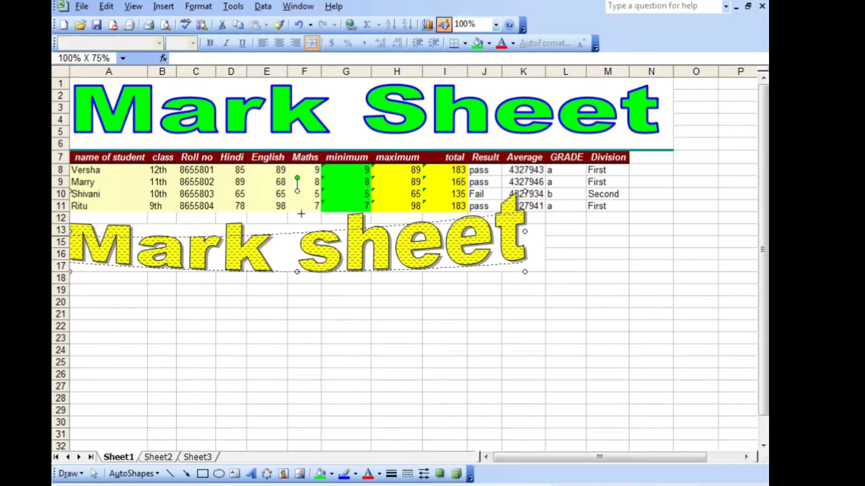
{"action": "left_click_drag", "start_coordinate": [297, 192], "coordinate": [298, 224]}
{"action": "left_click", "coordinate": [341, 313]}
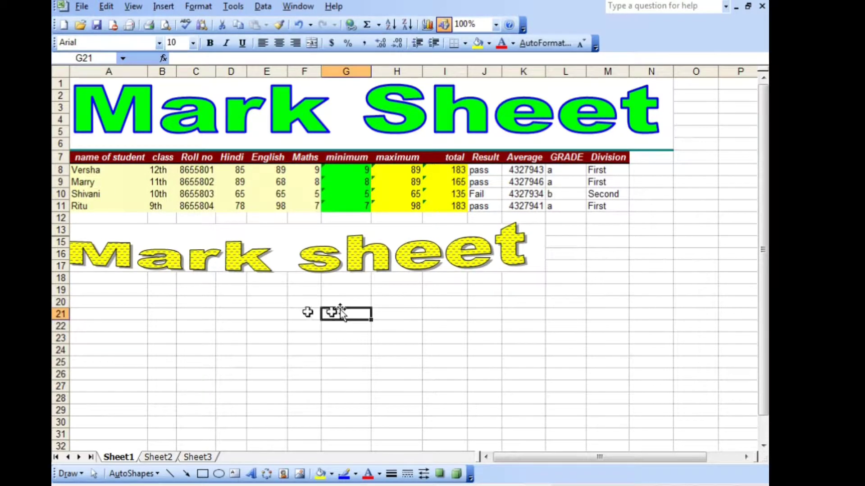
Fill A18:M18 with dark red.
{"action": "left_click", "coordinate": [125, 280]}
{"action": "left_click_drag", "start_coordinate": [144, 282], "coordinate": [554, 276]}
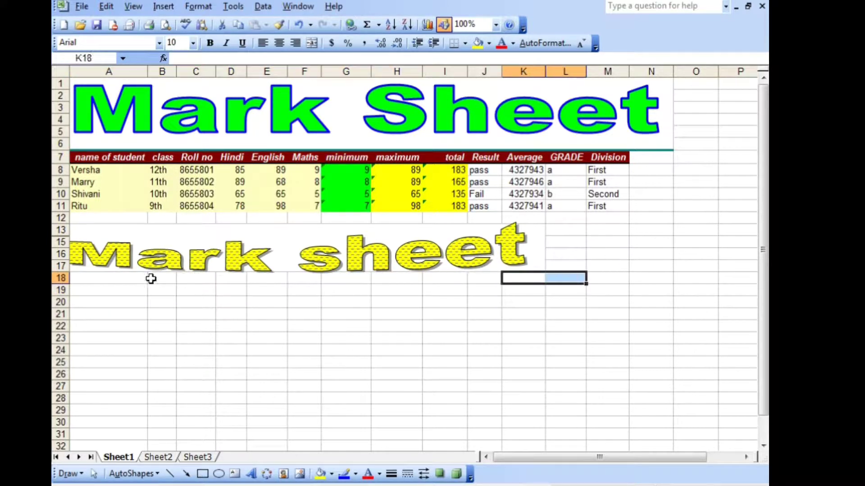
{"action": "left_click", "coordinate": [93, 280]}
{"action": "left_click_drag", "start_coordinate": [142, 284], "coordinate": [598, 274]}
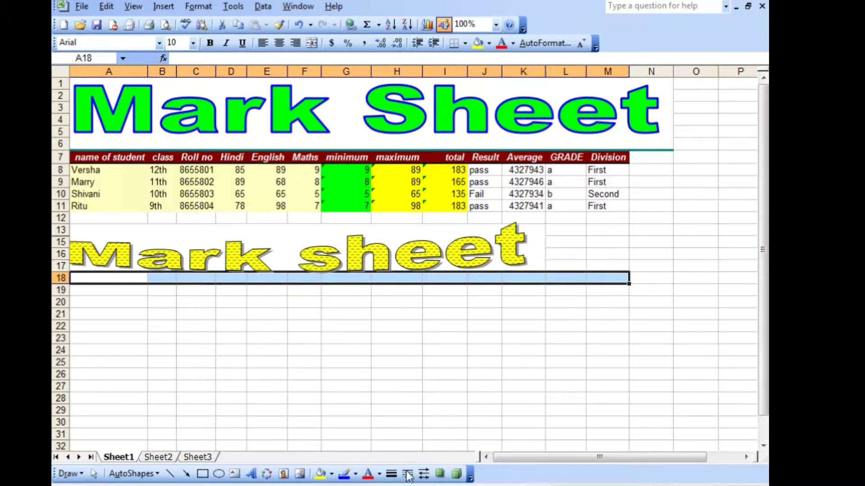
{"action": "left_click", "coordinate": [331, 473]}
{"action": "left_click", "coordinate": [322, 418]}
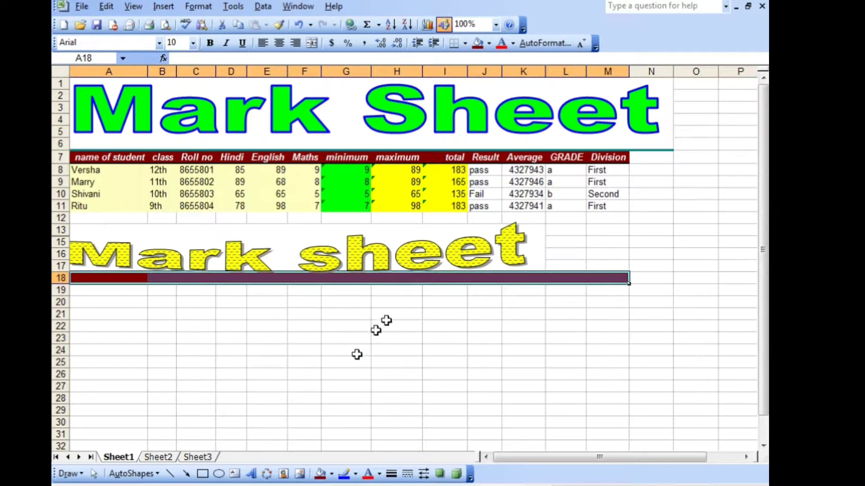
{"action": "left_click", "coordinate": [96, 304]}
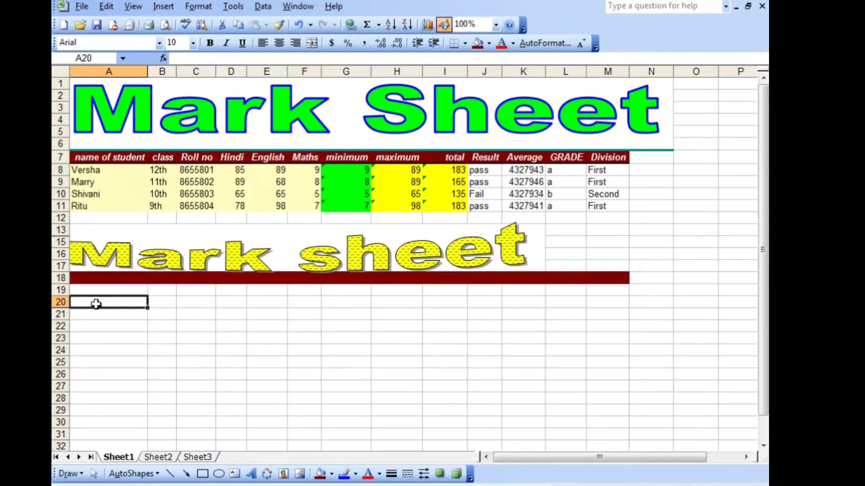
Enter the heading 'name of student' in A18.
{"action": "left_click", "coordinate": [120, 291]}
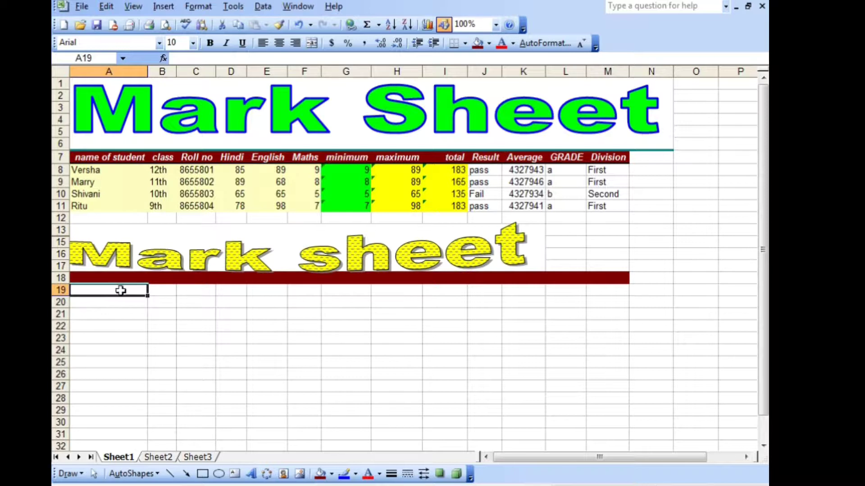
{"action": "left_click", "coordinate": [100, 278]}
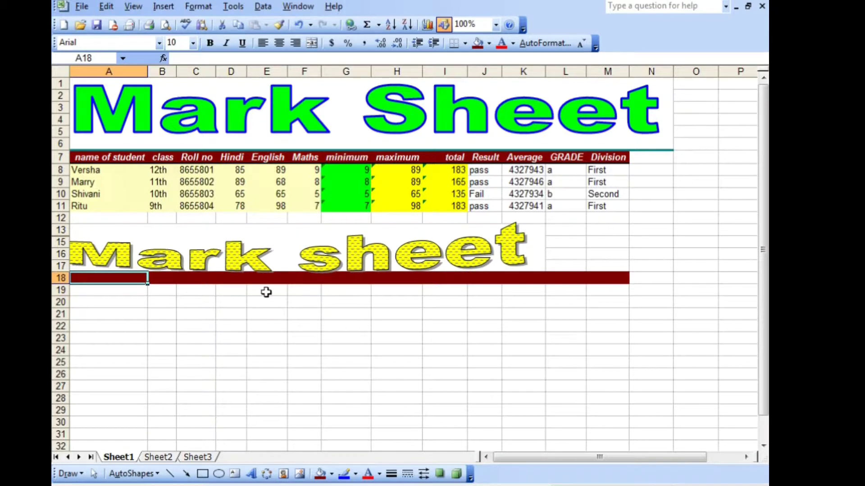
{"action": "type", "text": "name of student"}
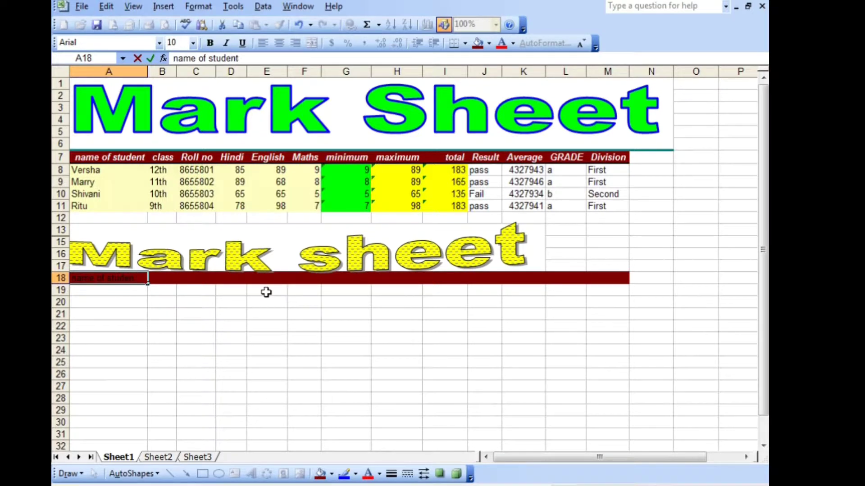
Widen column B and type headers class, Rollno, hindi, english through Divison along row 18.
{"action": "left_click", "coordinate": [181, 277]}
{"action": "left_click", "coordinate": [160, 278]}
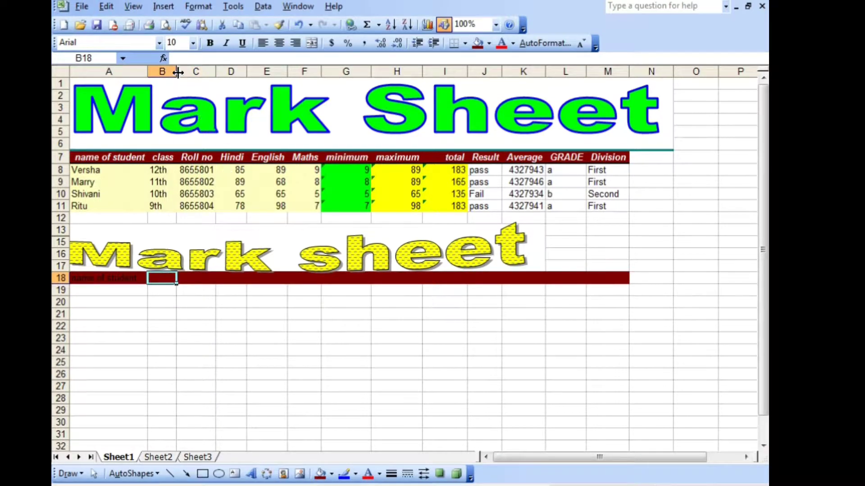
{"action": "left_click_drag", "start_coordinate": [178, 71], "coordinate": [193, 74]}
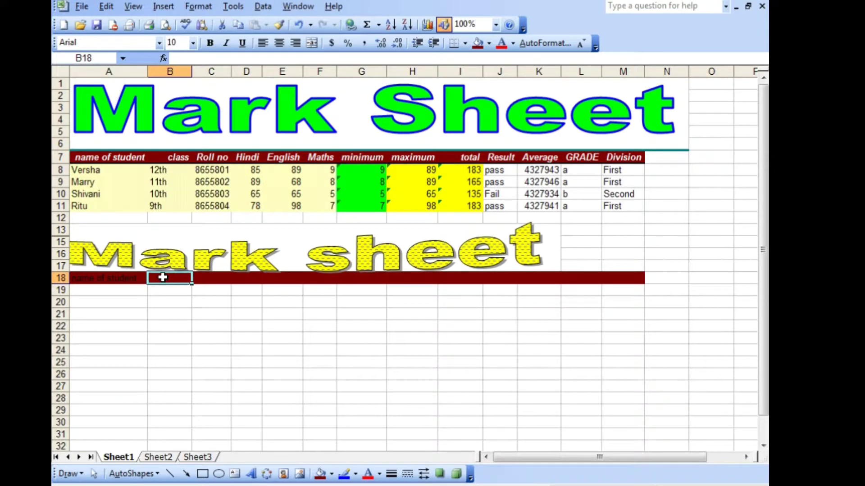
{"action": "type", "text": "class"}
{"action": "key", "text": "Tab"}
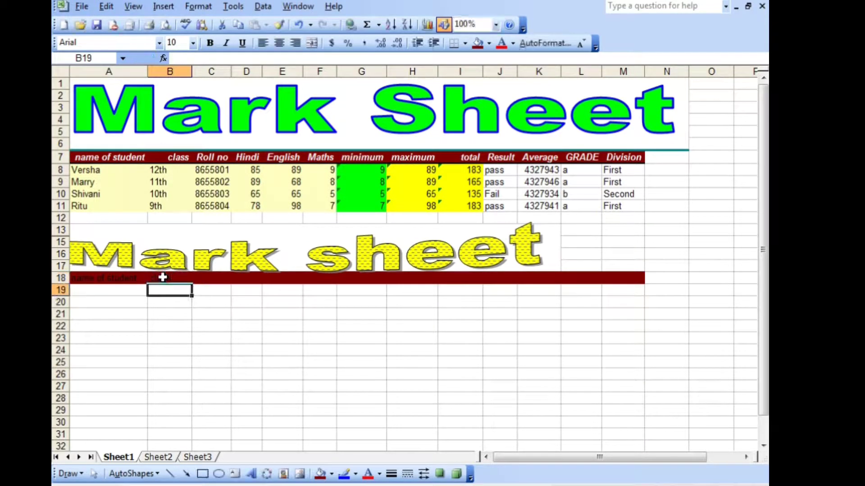
{"action": "type", "text": "ro"}
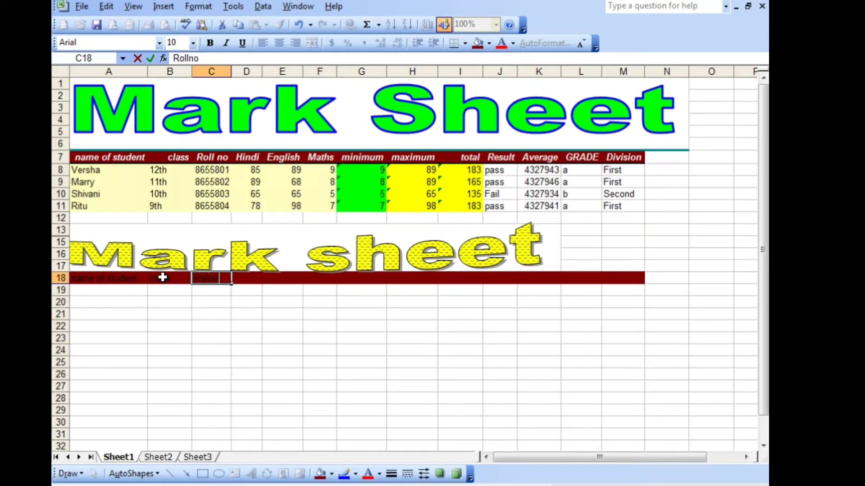
{"action": "key", "text": "Tab"}
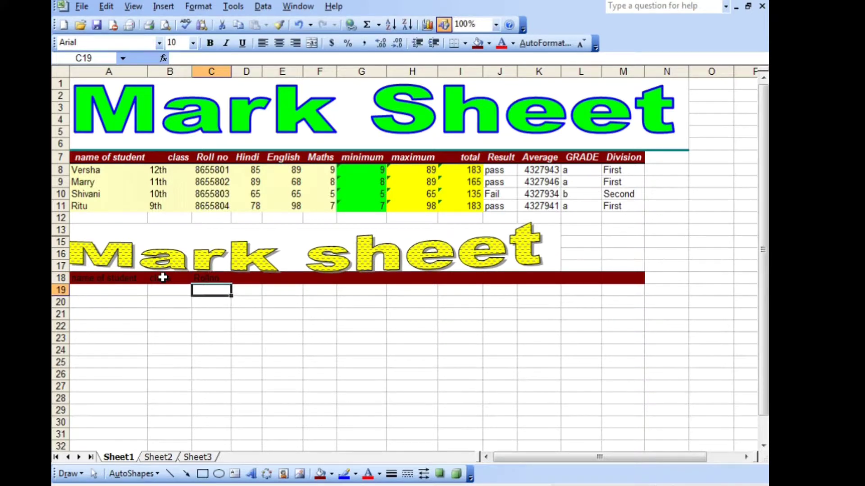
{"action": "type", "text": "hindi"}
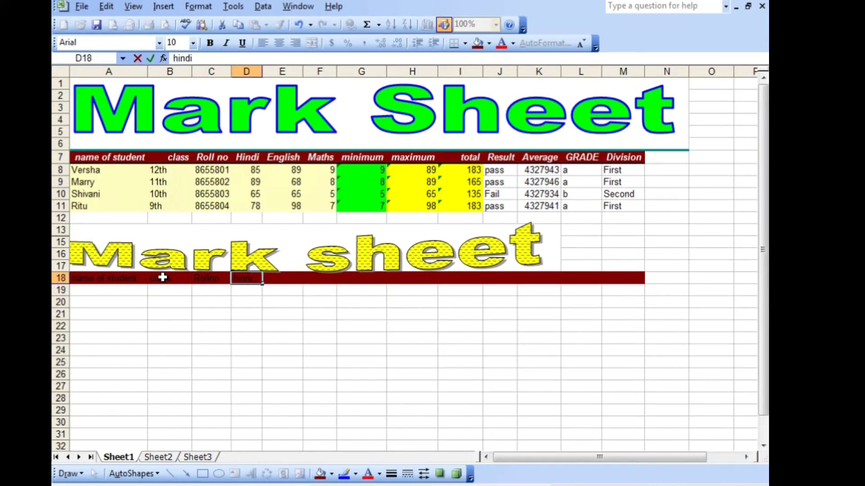
{"action": "key", "text": "Tab"}
{"action": "type", "text": "en"}
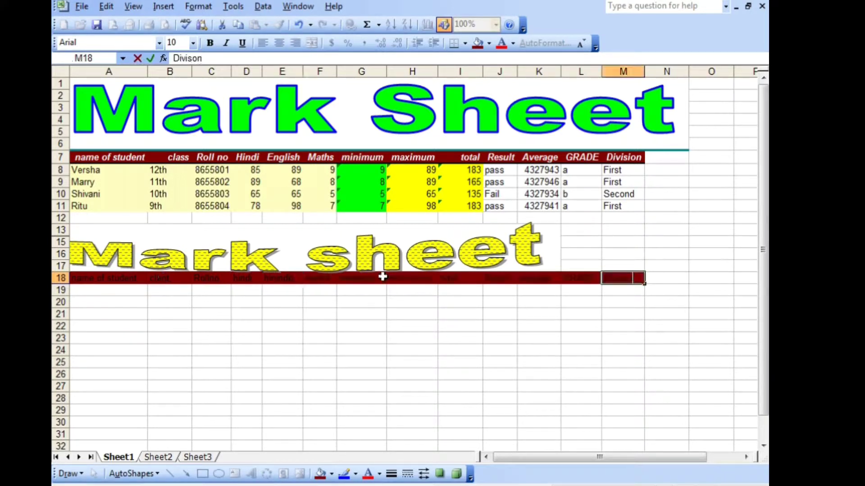
{"action": "key", "text": "Left"}
{"action": "key", "text": "Right"}
{"action": "key", "text": "Return"}
{"action": "key", "text": "Up"}
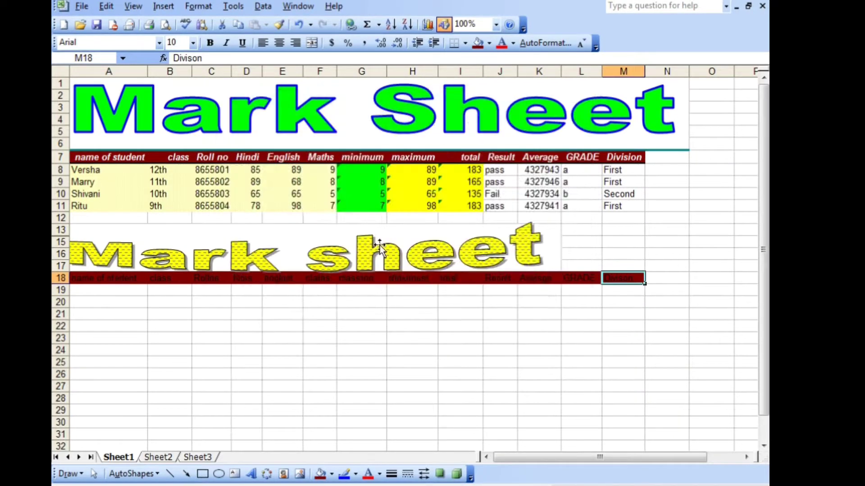
Make the header text in A18:M18 white.
{"action": "left_click", "coordinate": [106, 278]}
{"action": "left_click_drag", "start_coordinate": [74, 278], "coordinate": [624, 277]}
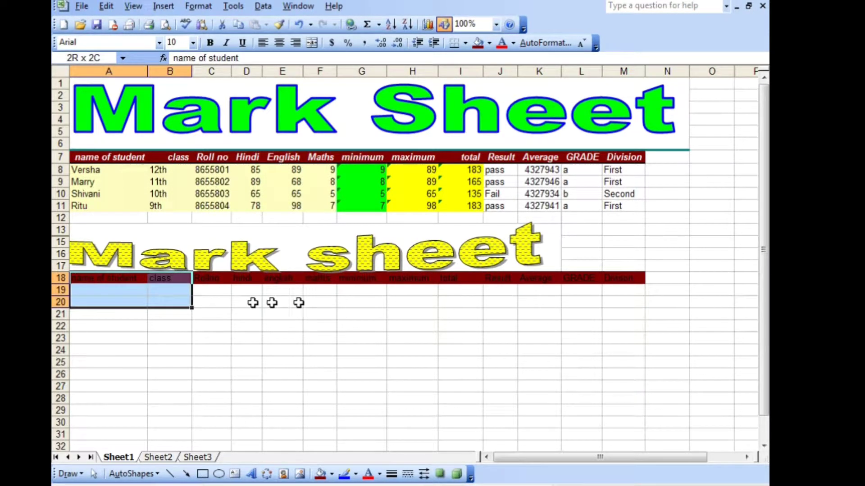
{"action": "left_click", "coordinate": [380, 475]}
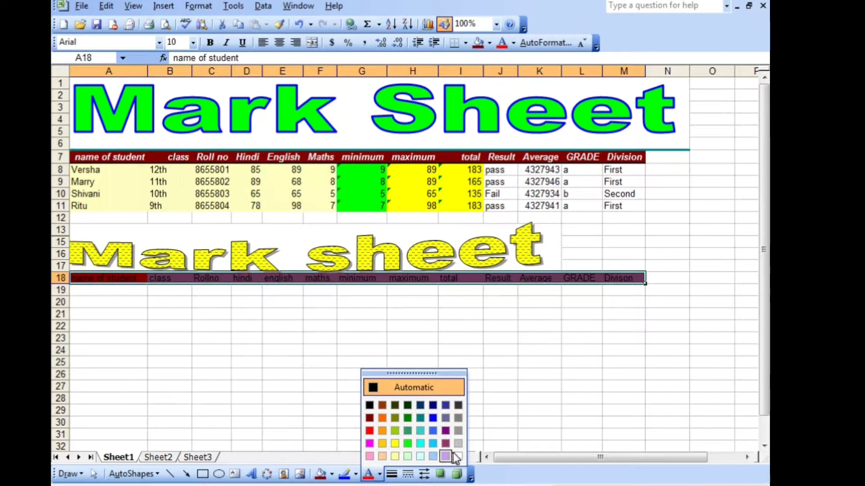
{"action": "left_click", "coordinate": [453, 456]}
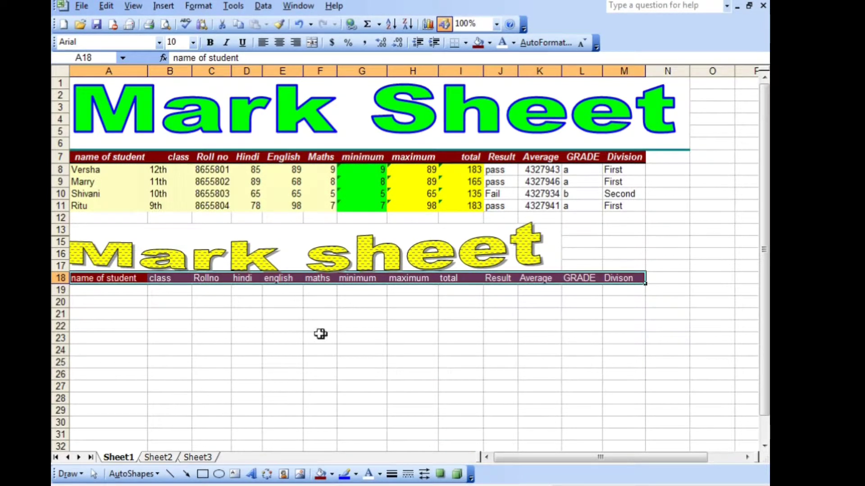
{"action": "left_click", "coordinate": [288, 337]}
{"action": "left_click", "coordinate": [103, 293]}
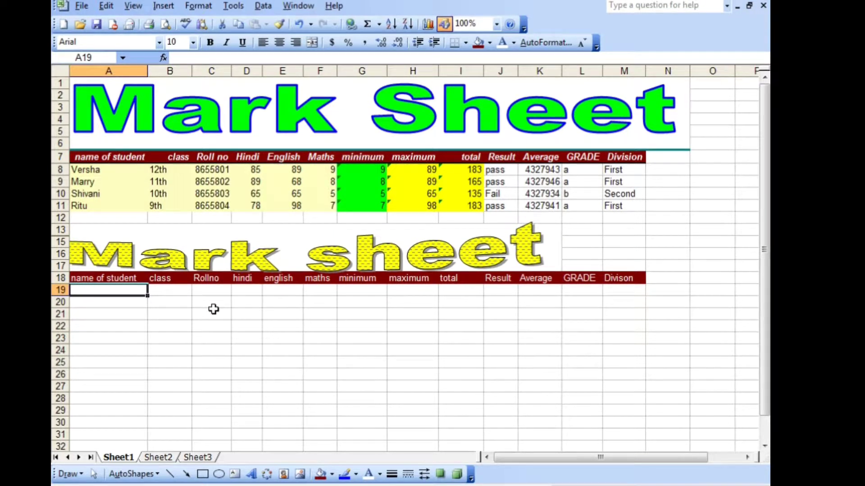
Enter names tannu, mannu, annu and nidhi in A19:A22, then their class and mark values.
{"action": "type", "text": "tann"}
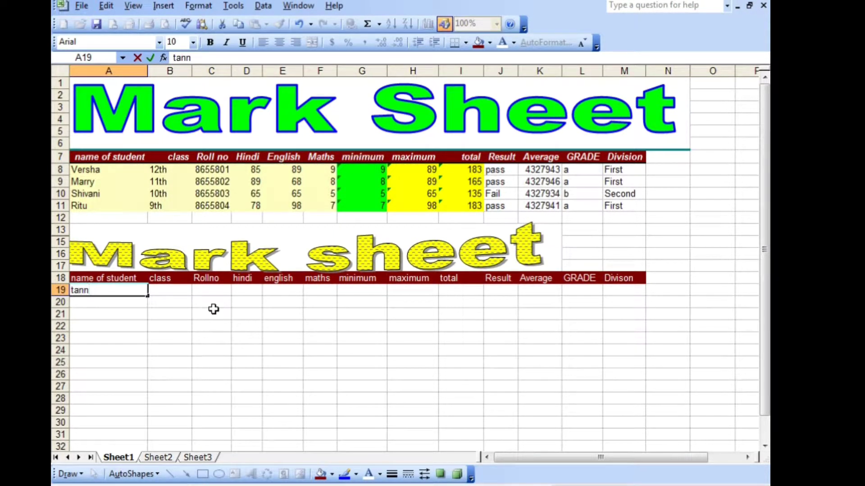
{"action": "key", "text": "Return"}
{"action": "type", "text": "mannu"}
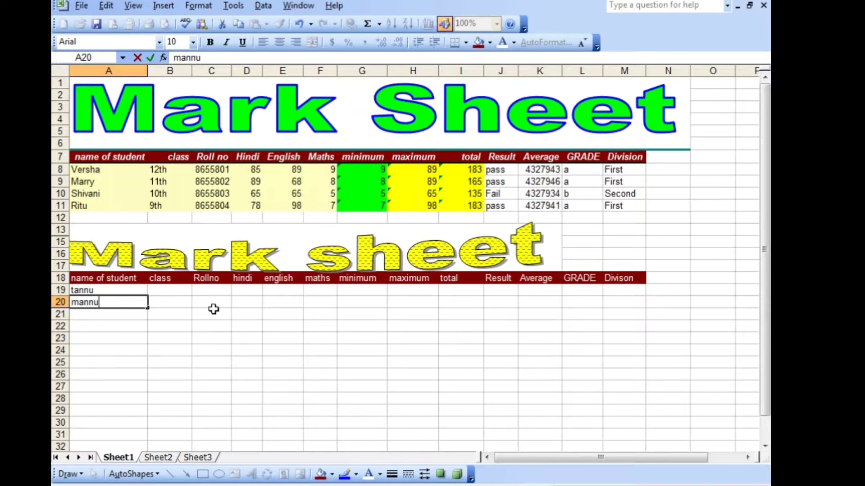
{"action": "key", "text": "Return"}
{"action": "type", "text": "a"}
{"action": "key", "text": "Return"}
{"action": "type", "text": "nidhi"}
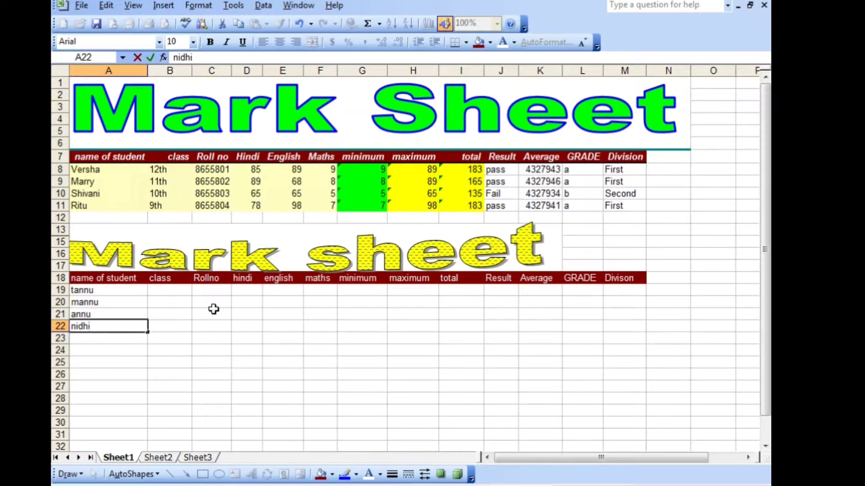
{"action": "key", "text": "Return"}
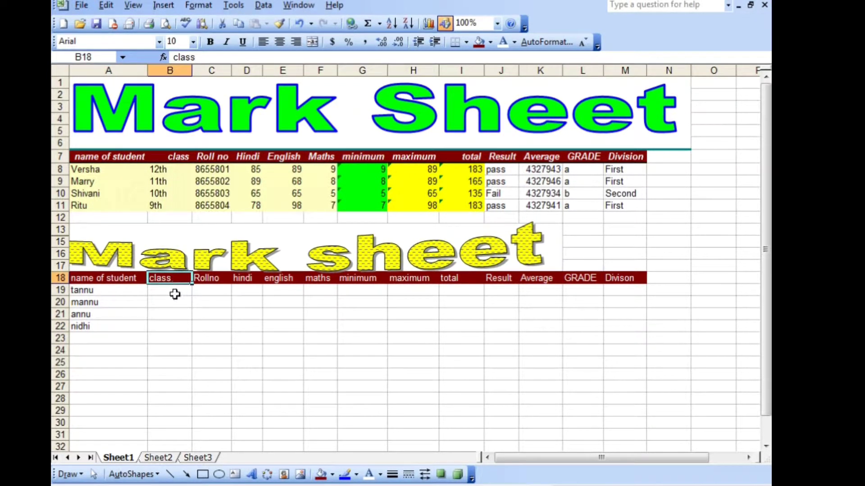
{"action": "type", "text": "12"}
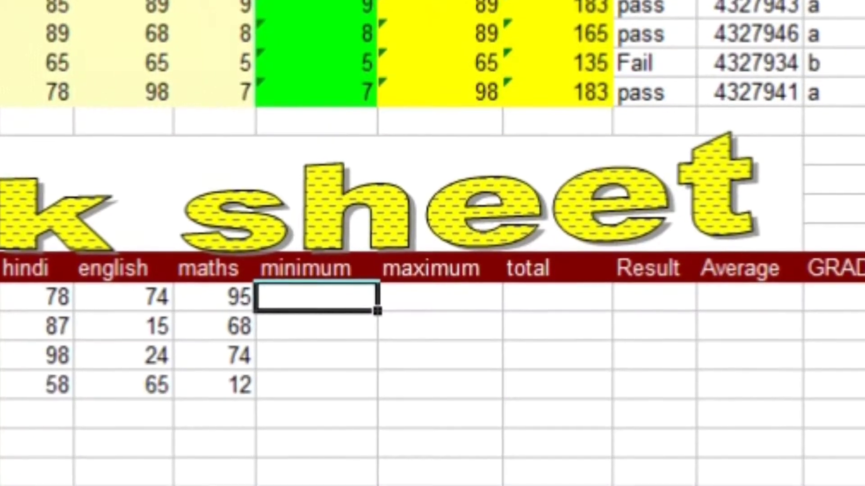
Enter =MIN(D19:F19) in G19 and fill it down to G22.
{"action": "type", "text": "=mi"}
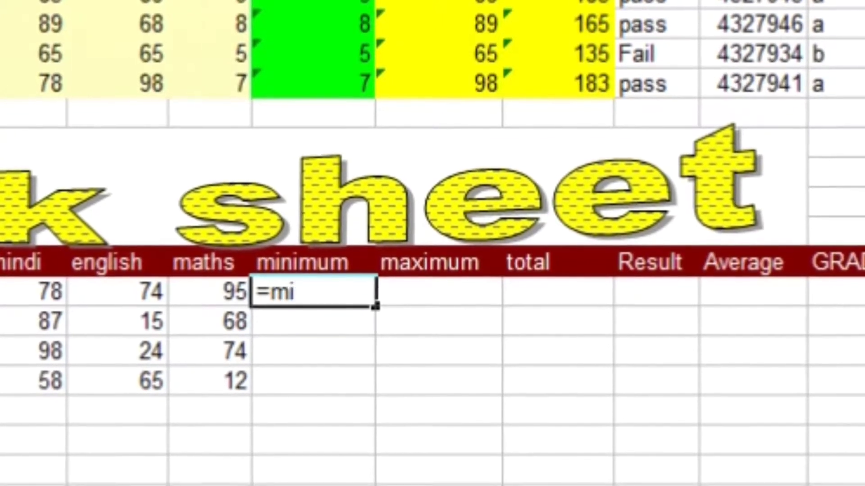
{"action": "type", "text": "n"}
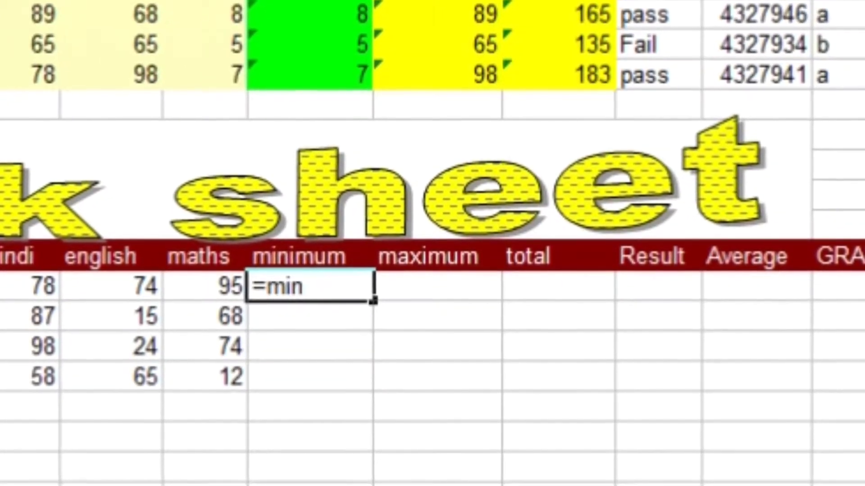
{"action": "type", "text": "("}
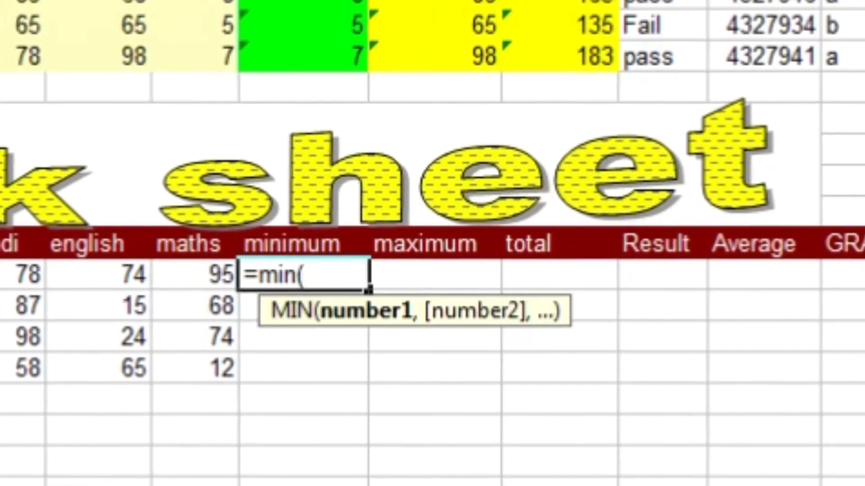
{"action": "type", "text": "d19:"}
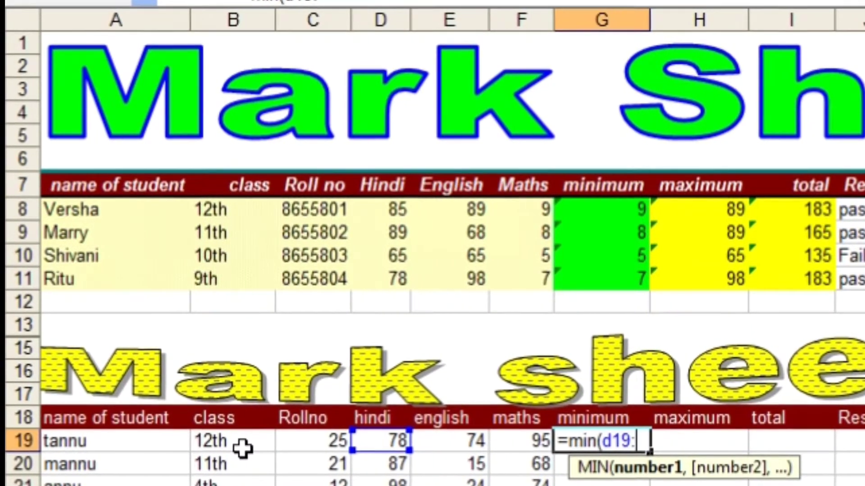
{"action": "type", "text": "f19)"}
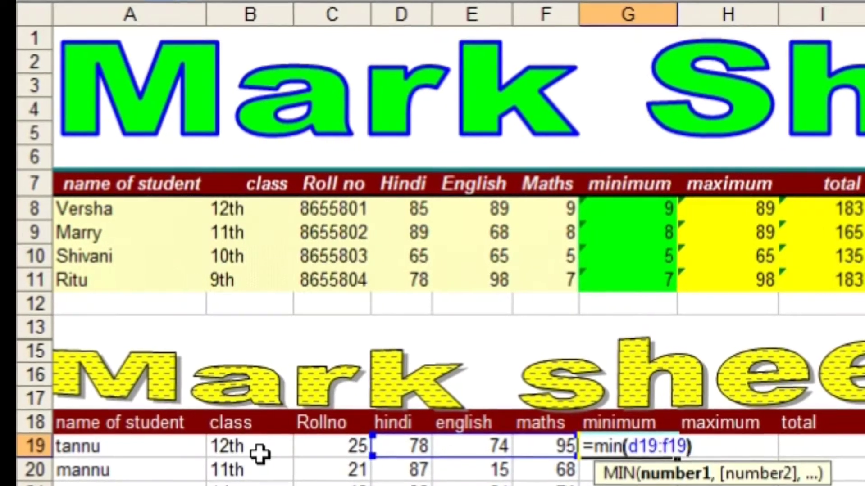
{"action": "key", "text": "Return"}
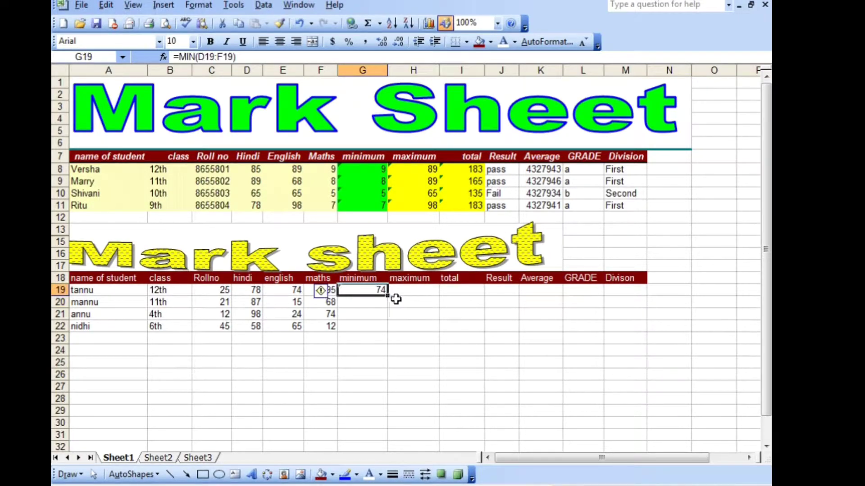
{"action": "left_click", "coordinate": [577, 96]}
{"action": "left_click_drag", "start_coordinate": [387, 294], "coordinate": [390, 323]}
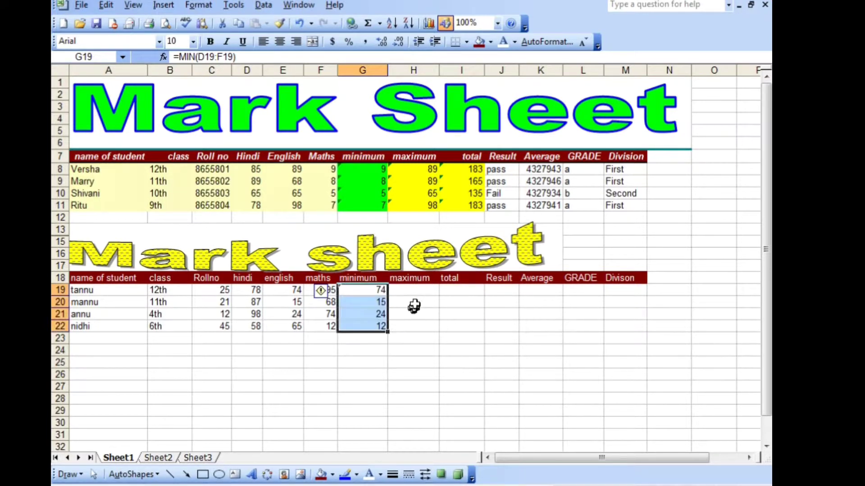
Enter the maximum formula =MAX(D19:F19) in H19 for tannu.
{"action": "left_click", "coordinate": [417, 290]}
{"action": "type", "text": "=max(19"}
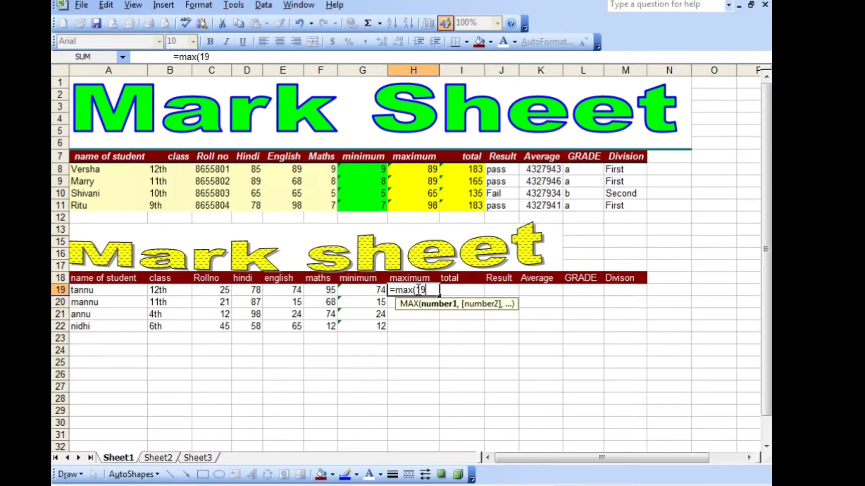
{"action": "key", "text": "BackSpace"}
{"action": "key", "text": "BackSpace"}
{"action": "type", "text": "d19:f"}
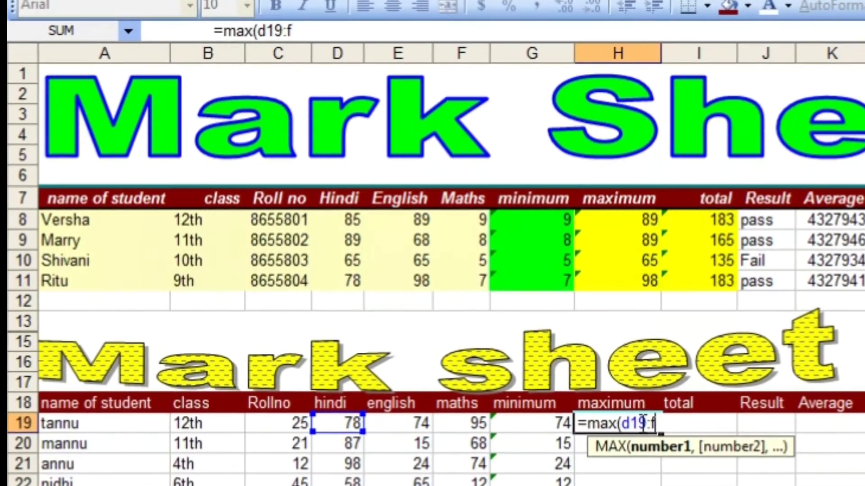
{"action": "type", "text": "19"}
{"action": "key", "text": "Return"}
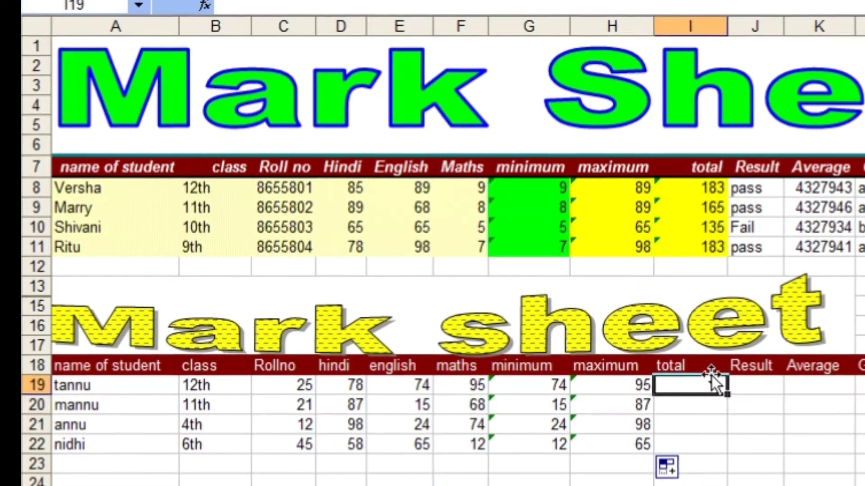
Enter =SUM(D19:F19) in I19 to total tannu's hindi, english and maths marks.
{"action": "type", "text": "=-"}
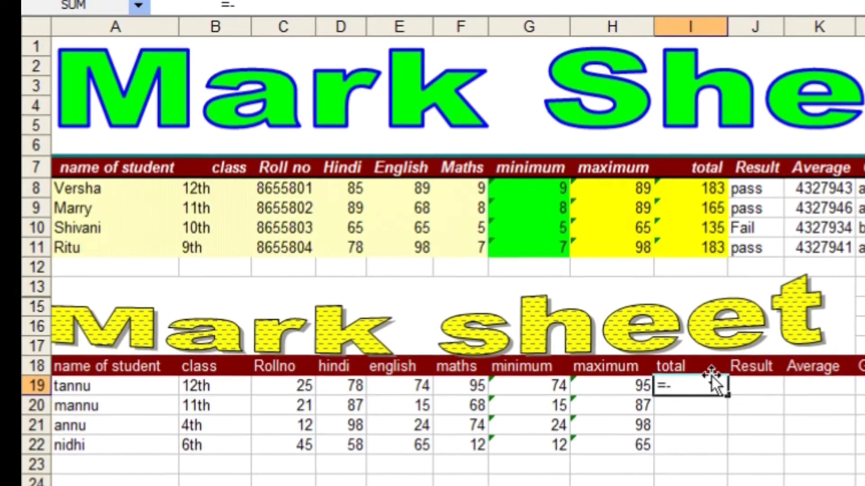
{"action": "key", "text": "BackSpace"}
{"action": "type", "text": "sum"}
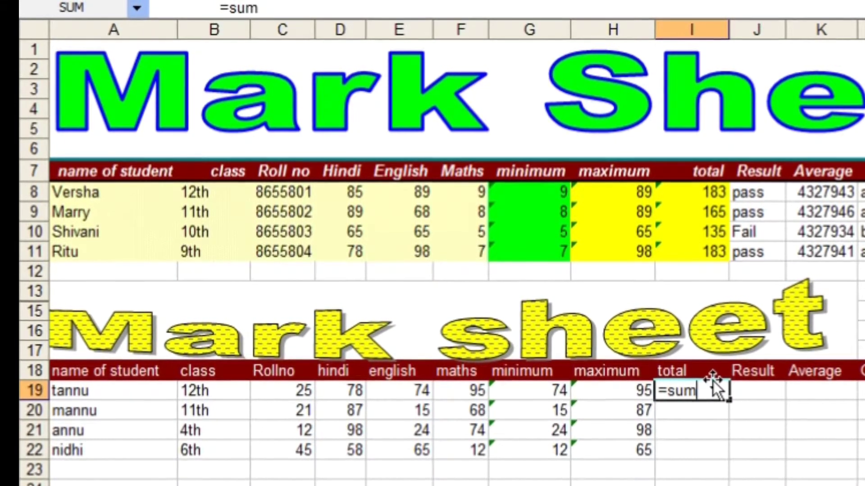
{"action": "type", "text": "d"}
{"action": "key", "text": "BackSpace"}
{"action": "type", "text": "("}
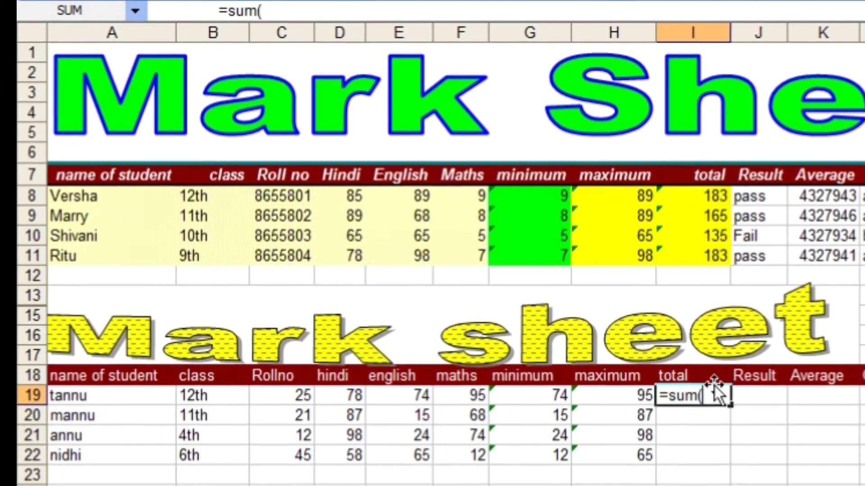
{"action": "type", "text": "d"}
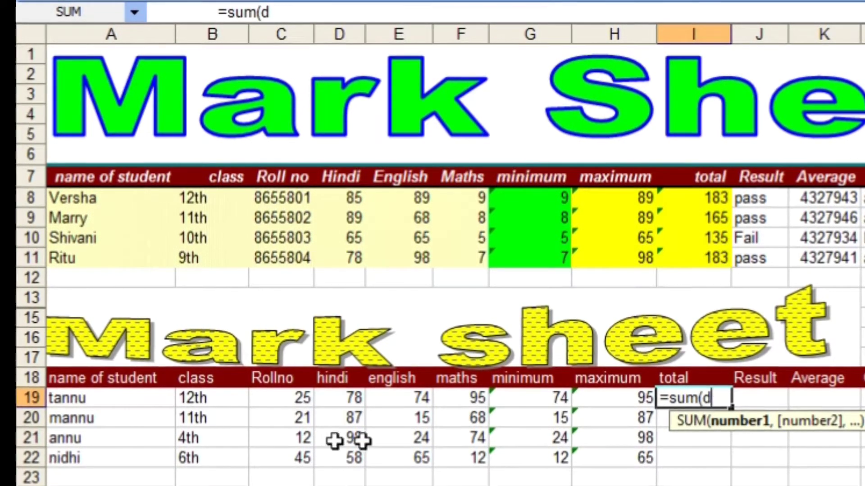
{"action": "type", "text": "19"}
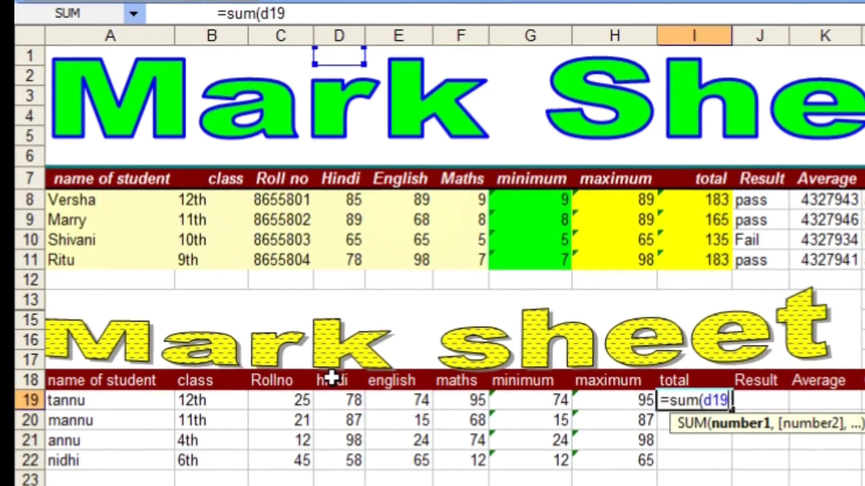
{"action": "type", "text": ":"}
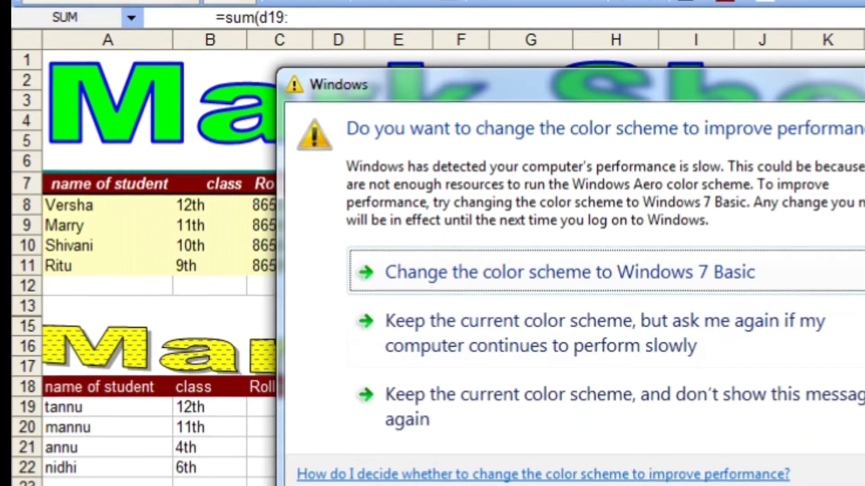
{"action": "left_click", "coordinate": [360, 394]}
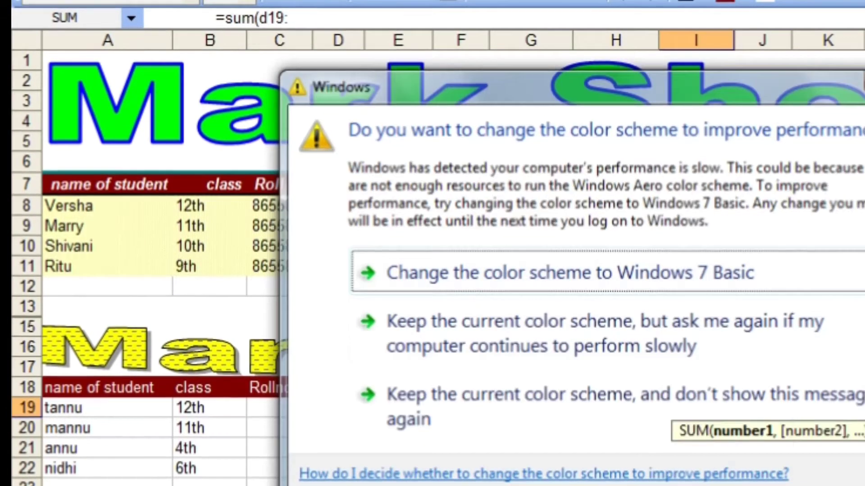
{"action": "type", "text": "f19"}
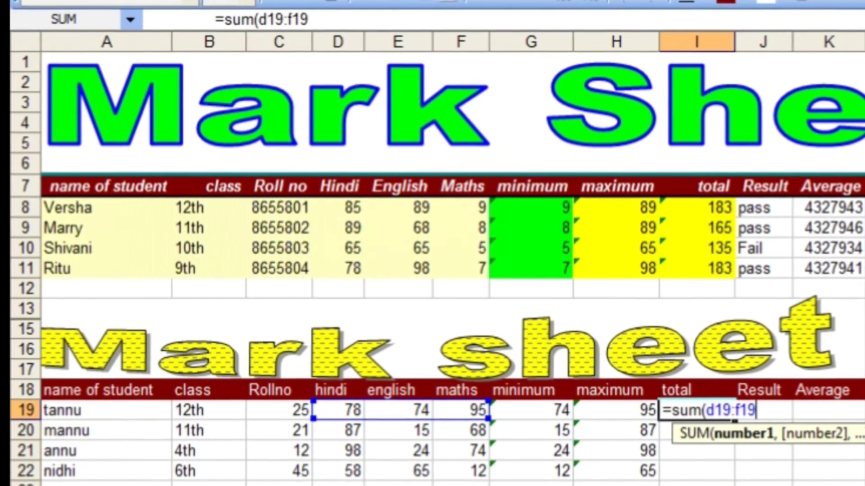
{"action": "type", "text": ")"}
{"action": "key", "text": "Return"}
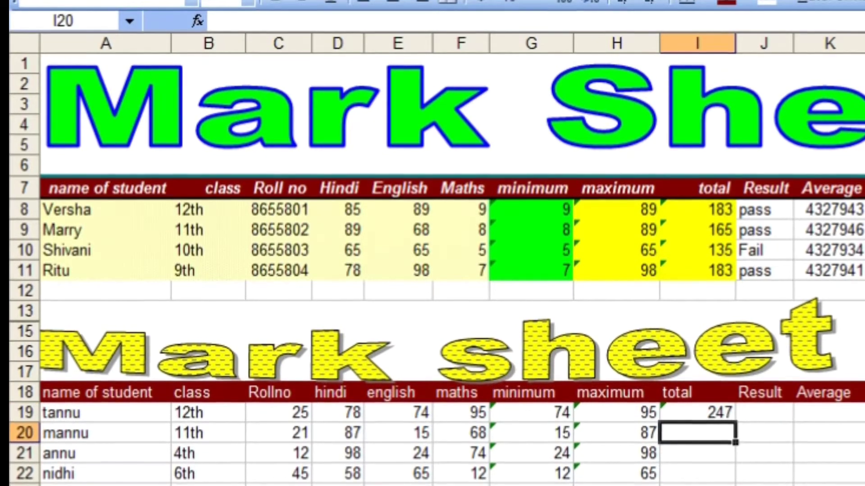
{"action": "left_click", "coordinate": [682, 217]}
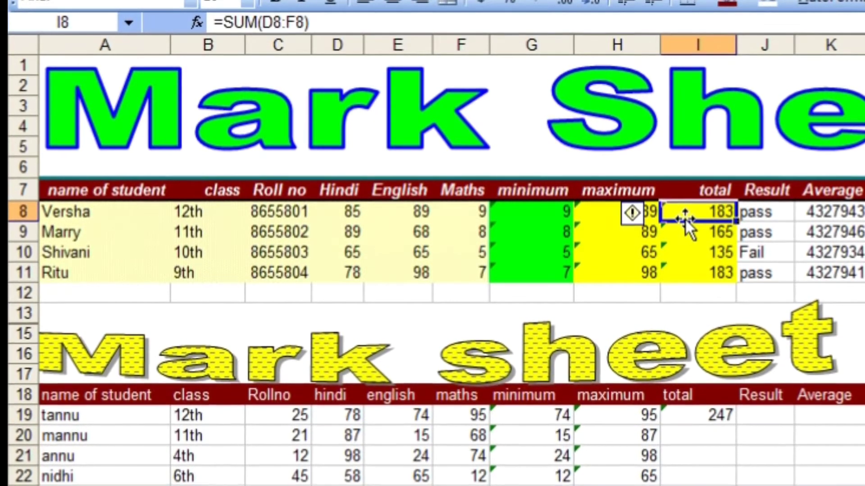
{"action": "left_click", "coordinate": [466, 288]}
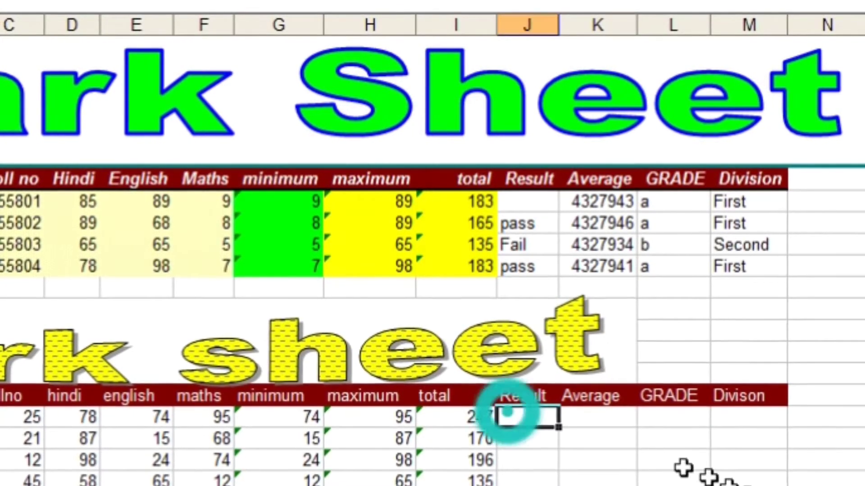
Begin the pass/fail formula =IF(I19>… in J19.
{"action": "type", "text": "="}
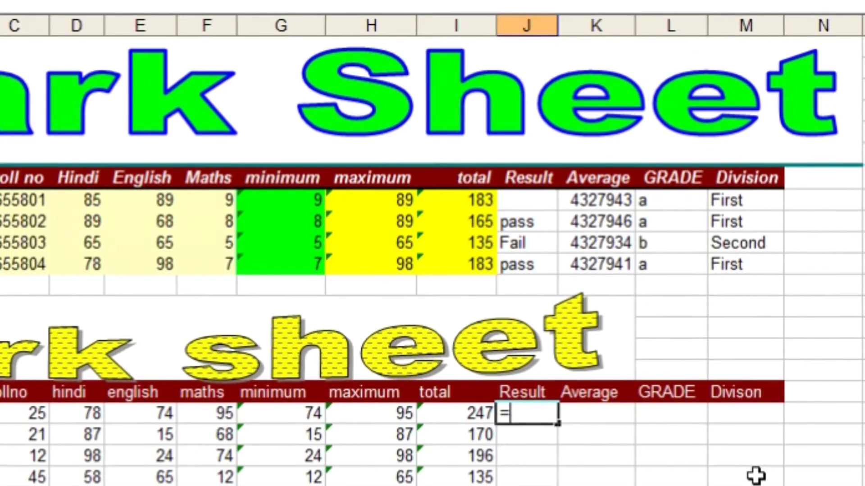
{"action": "type", "text": "if"}
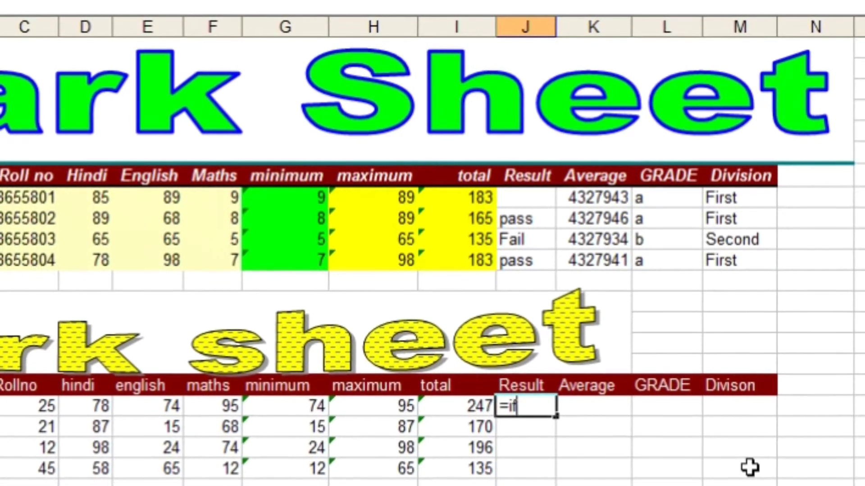
{"action": "type", "text": "("}
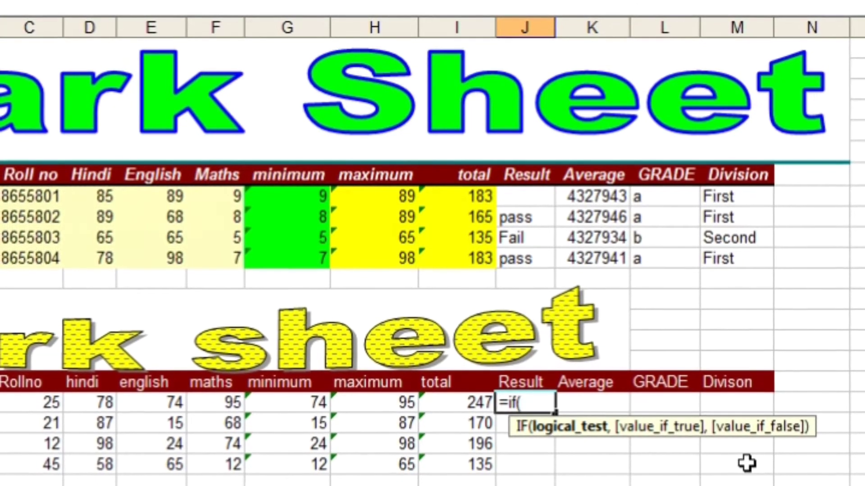
{"action": "type", "text": "i19"}
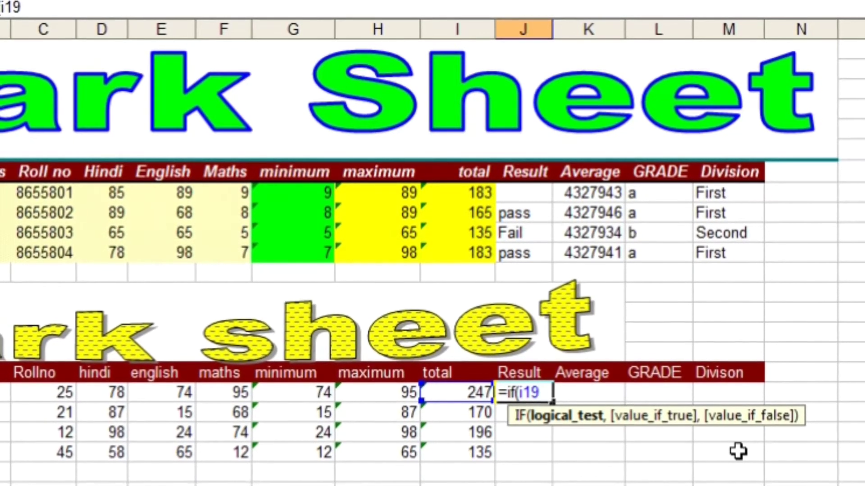
{"action": "type", "text": ">"}
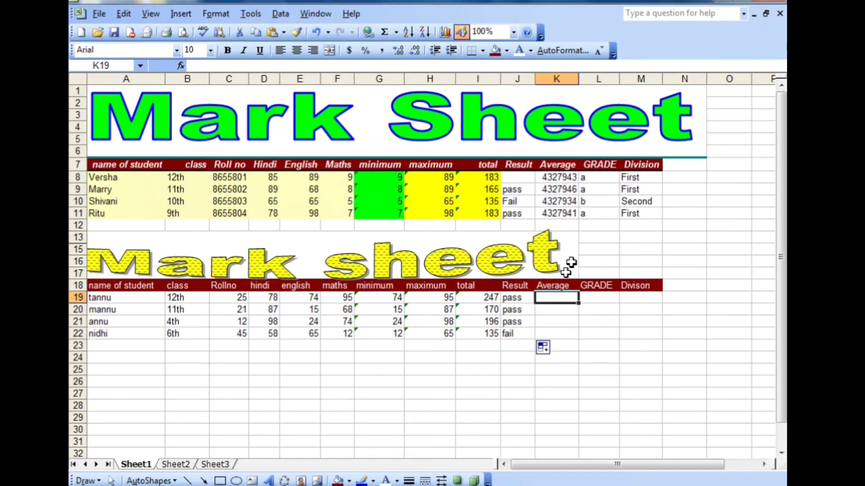
Hide the Average column K with Format > Column > Hide.
{"action": "left_click", "coordinate": [556, 179]}
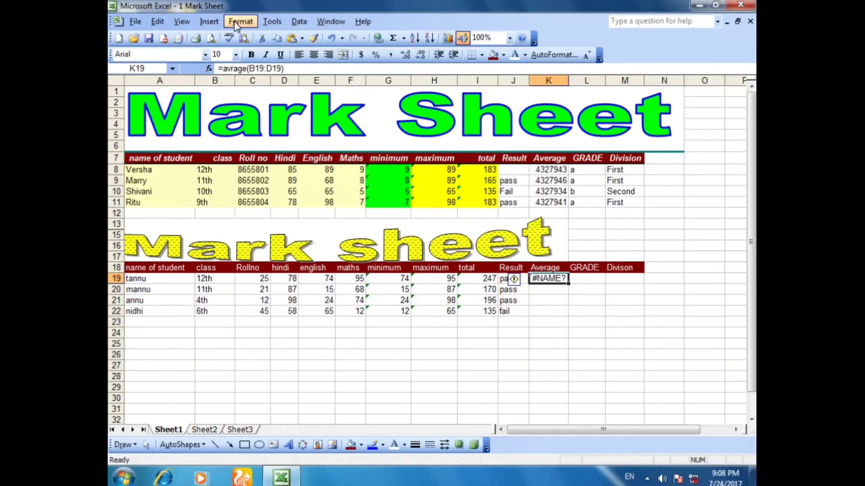
{"action": "left_click", "coordinate": [209, 22]}
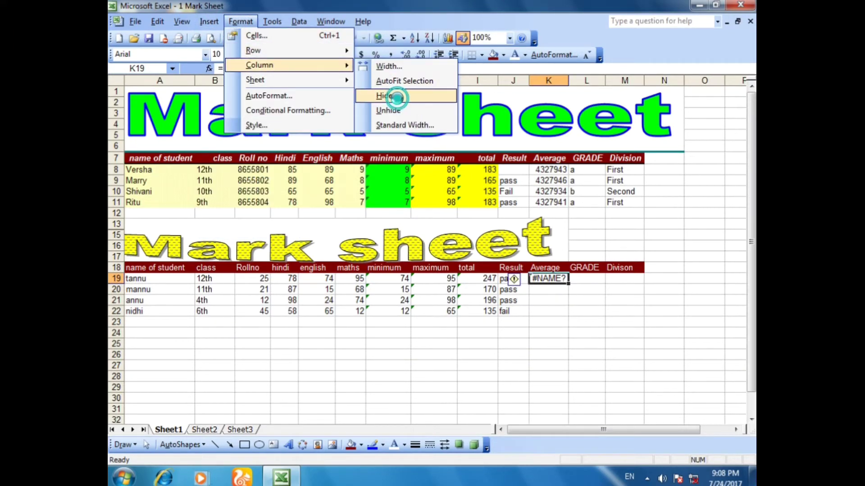
{"action": "left_click", "coordinate": [397, 97]}
{"action": "left_click", "coordinate": [548, 279]}
{"action": "type", "text": "=if(i19>150,\"a\",\""}
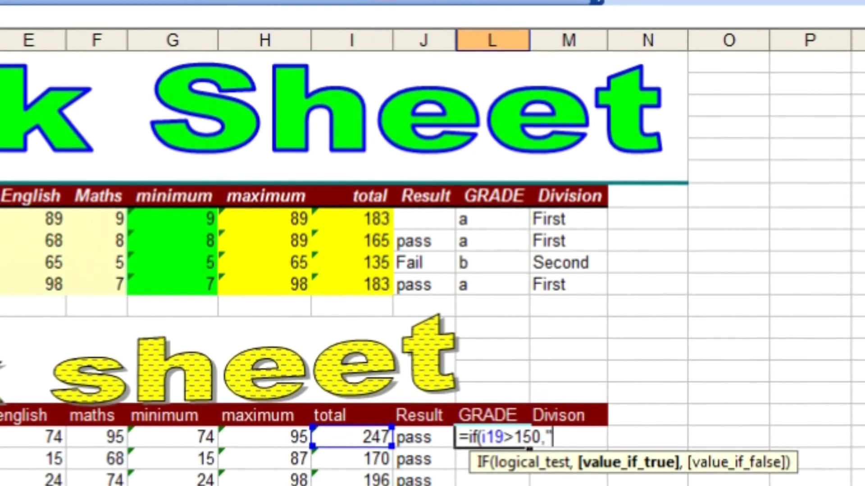
Complete the GRADE formula =IF(I19>150,"a","b") and enter =IF(I19>150,"first","secound") in M19.
{"action": "type", "text": "b"}
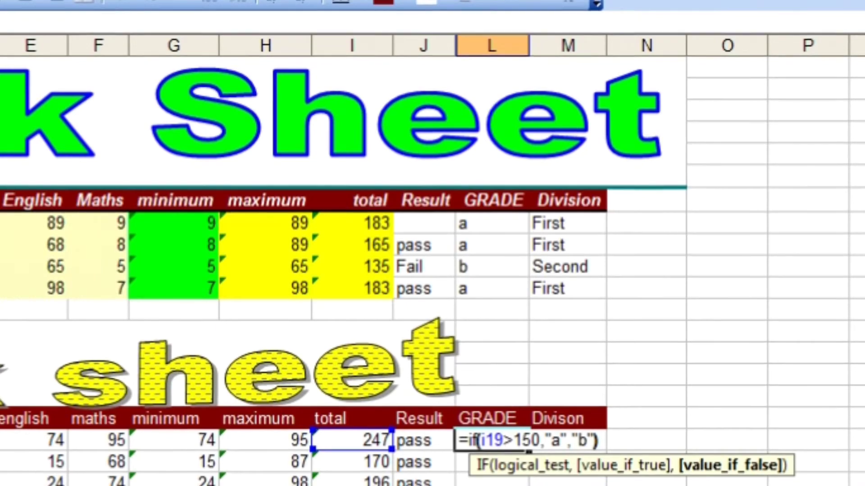
{"action": "left_click", "coordinate": [511, 445]}
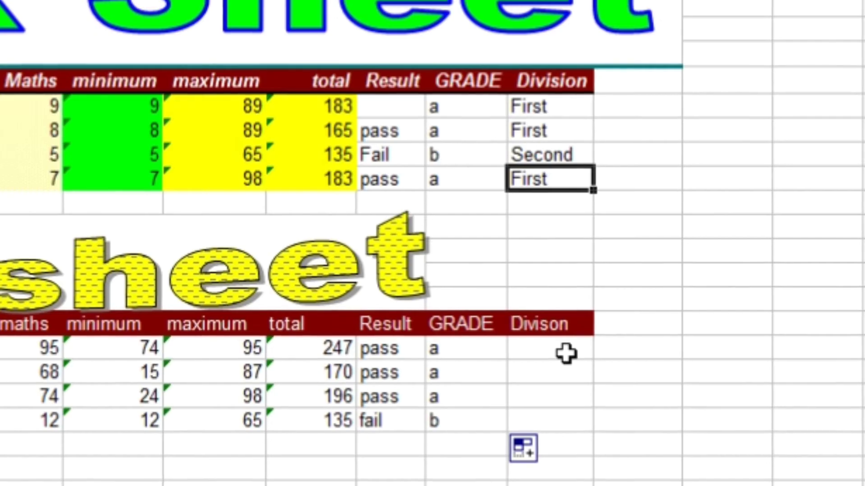
{"action": "left_click", "coordinate": [590, 280]}
{"action": "type", "text": "=if"}
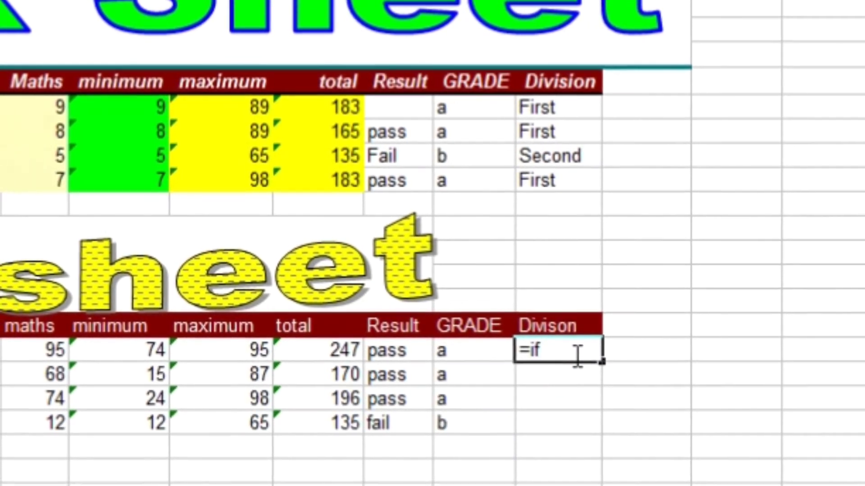
{"action": "type", "text": "("}
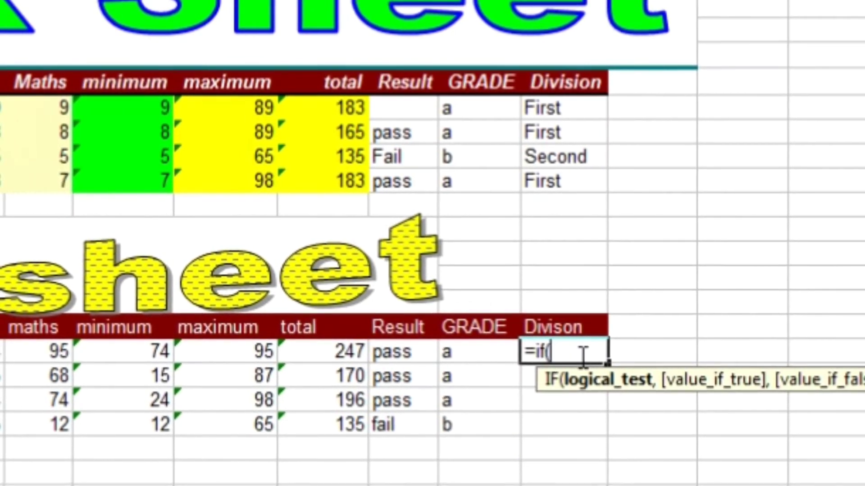
{"action": "type", "text": "i"}
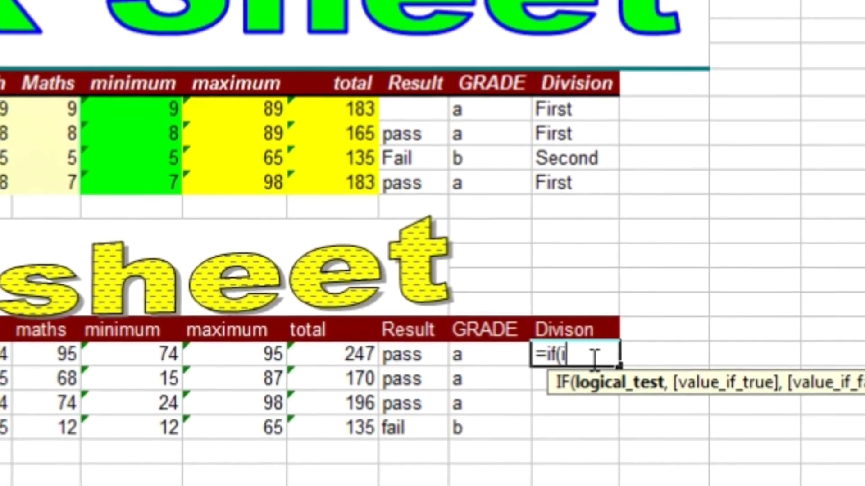
{"action": "type", "text": "19>150"}
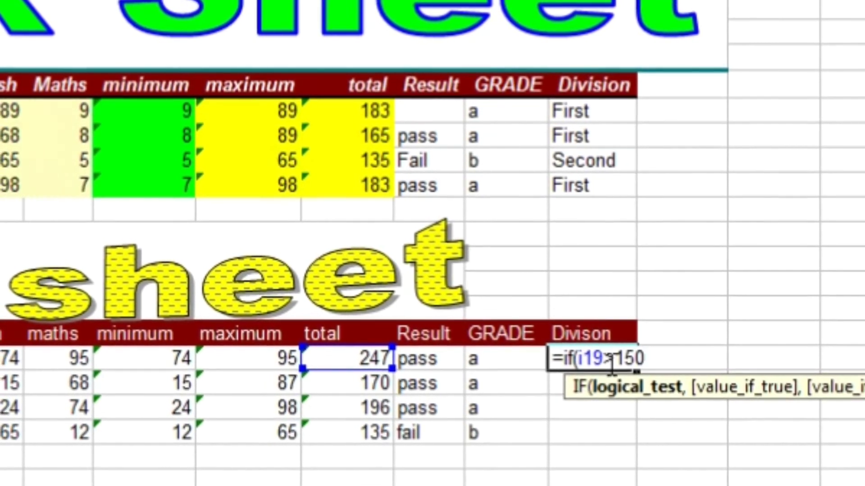
{"action": "type", "text": ",\"first"}
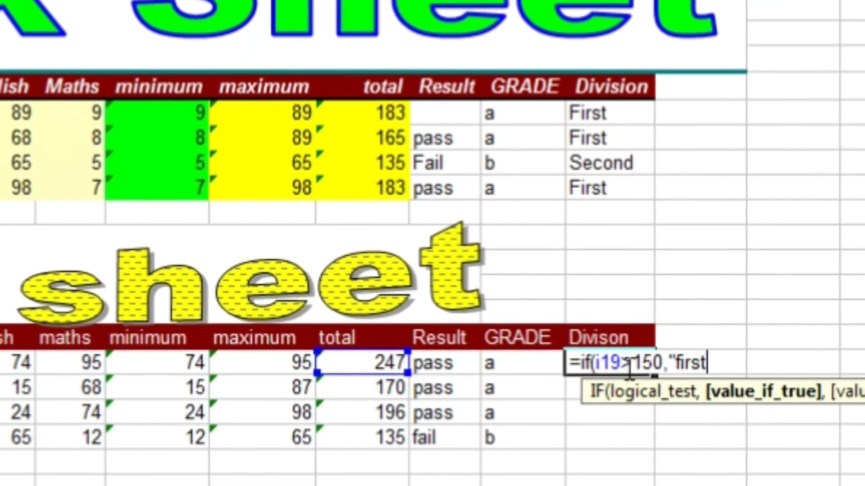
{"action": "type", "text": "\",\"secound\""}
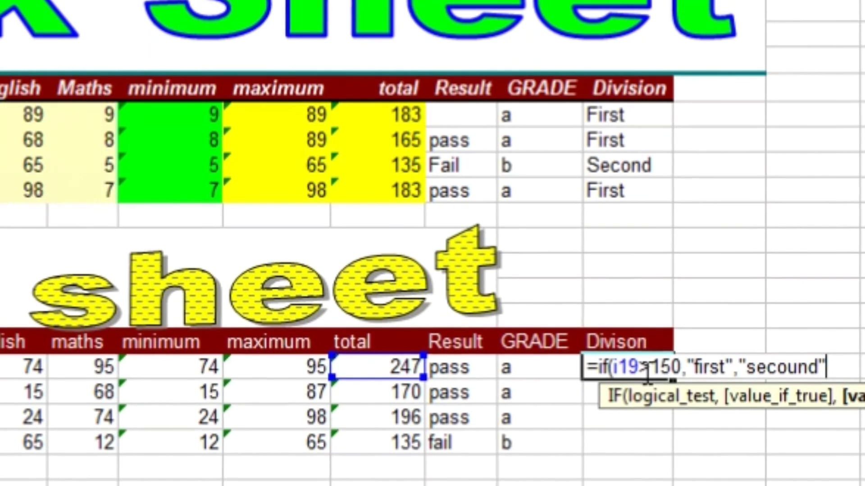
{"action": "type", "text": ")"}
{"action": "key", "text": "Return"}
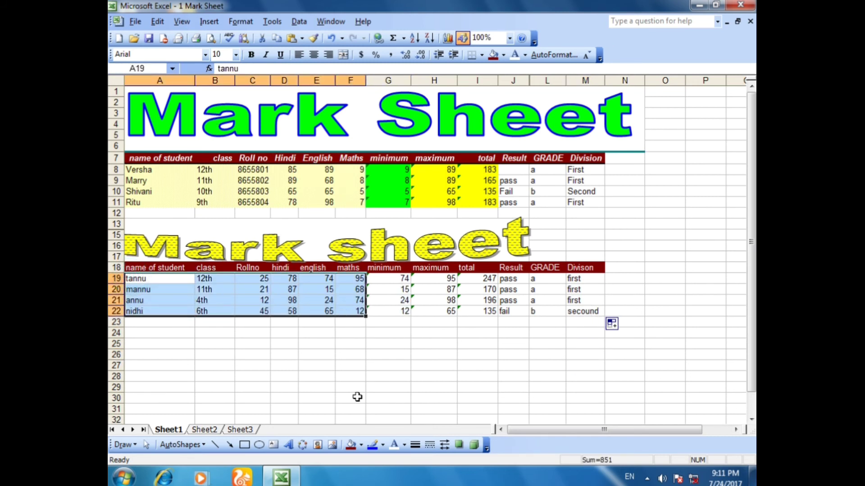
Fill the second table's student details (name to maths, A19:F22) yellow.
{"action": "left_click", "coordinate": [361, 446]}
{"action": "left_click", "coordinate": [375, 413]}
{"action": "left_click", "coordinate": [337, 367]}
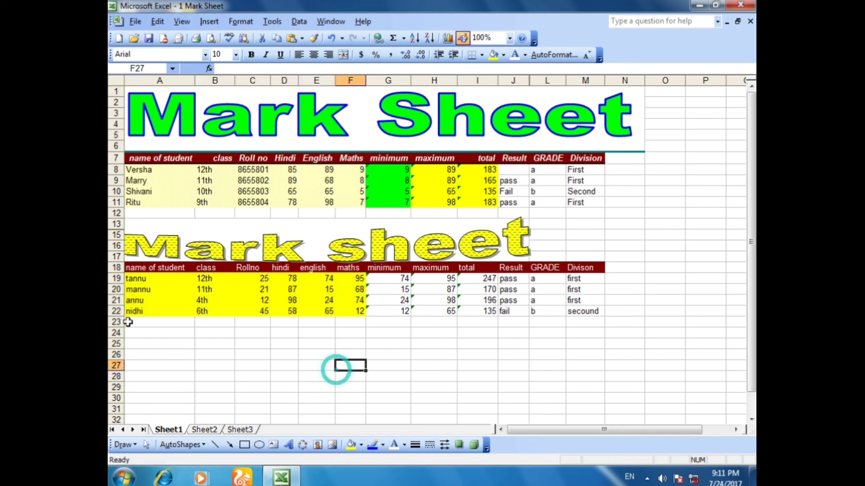
Close Excel without saving the changes, then refresh the desktop.
{"action": "left_click", "coordinate": [750, 5]}
{"action": "left_click", "coordinate": [449, 269]}
{"action": "right_click", "coordinate": [491, 63]}
{"action": "right_click", "coordinate": [534, 103]}
{"action": "right_click", "coordinate": [569, 135]}
{"action": "left_click", "coordinate": [597, 175]}
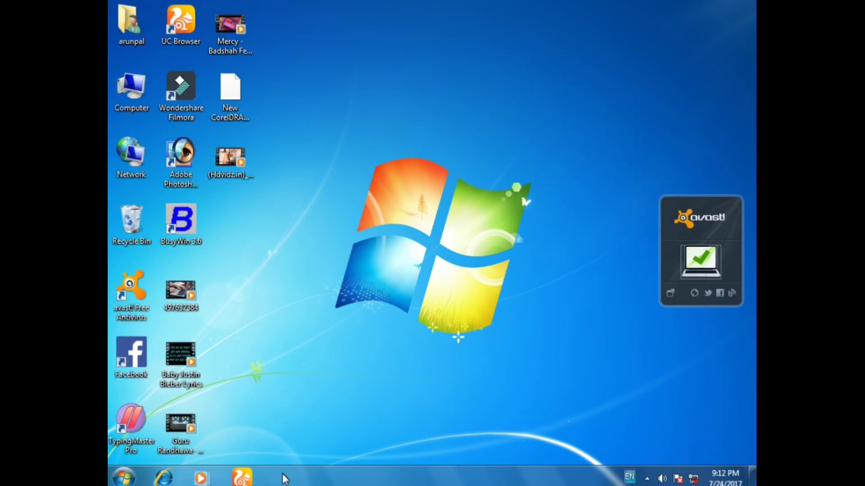